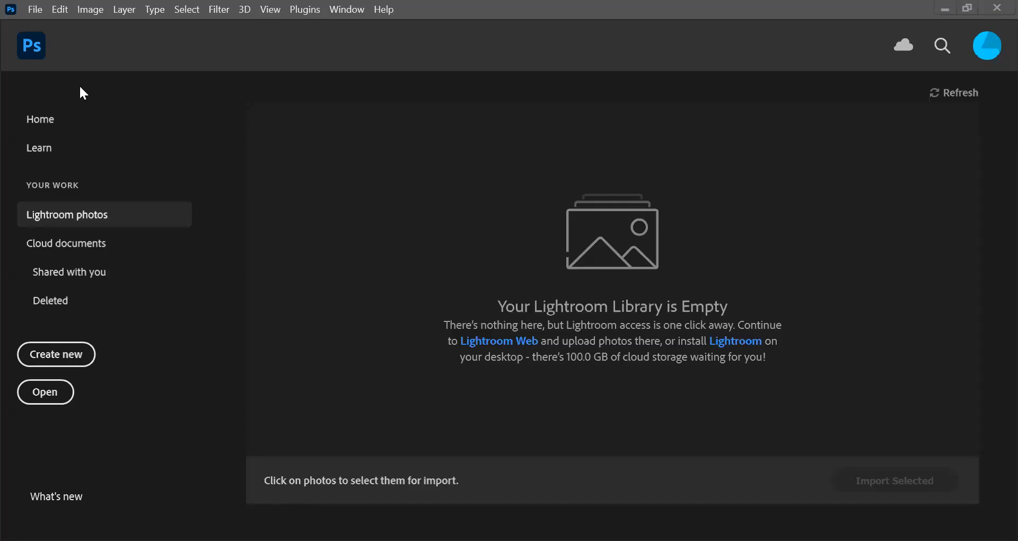
# - Open the church photo 20210730_111951 from the Camera Roll folder and unlock its Background layer
pyautogui.click(37, 8)
pyautogui.click(49, 40)
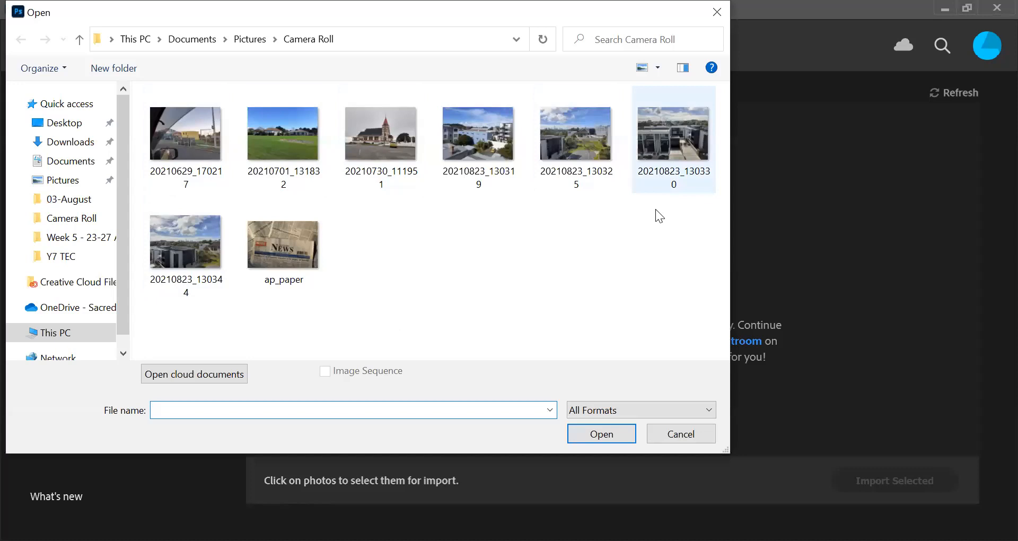
pyautogui.click(403, 151)
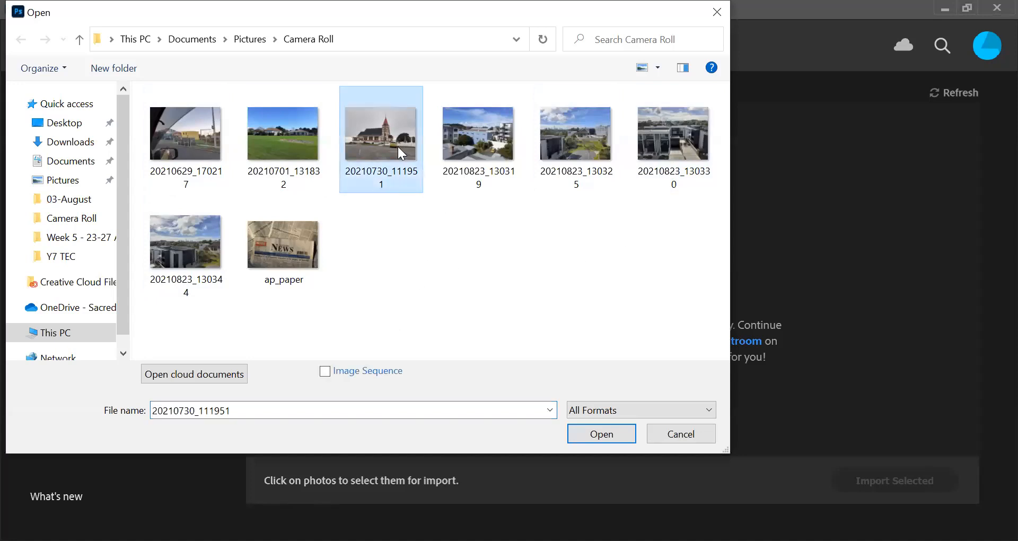
pyautogui.click(601, 434)
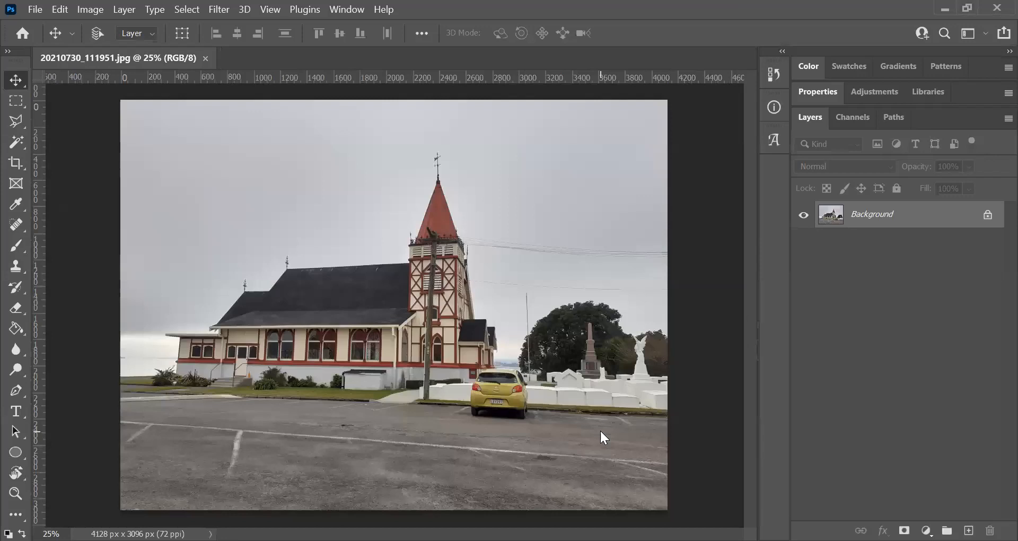
pyautogui.click(987, 217)
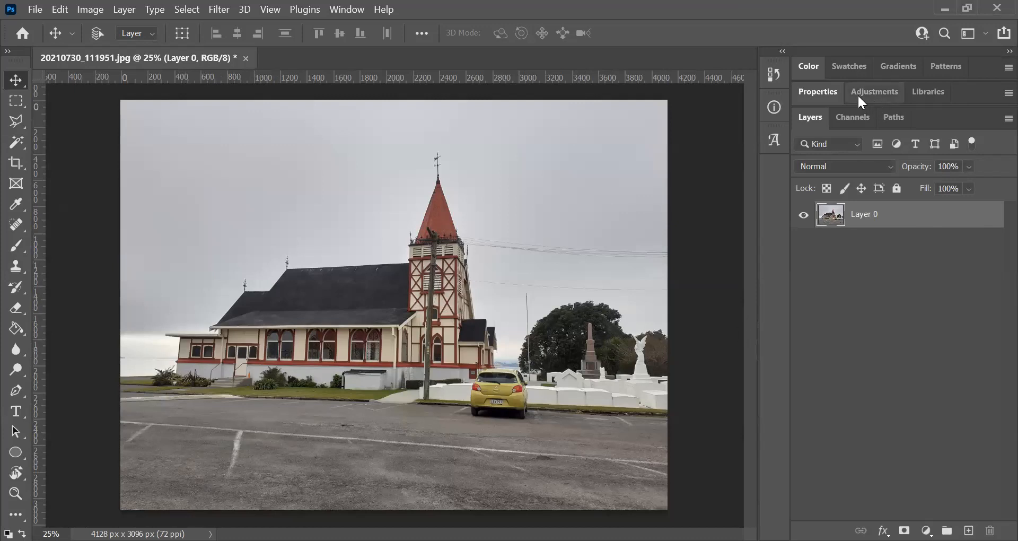
# - Set the foreground colour to dark red b30404
pyautogui.click(804, 68)
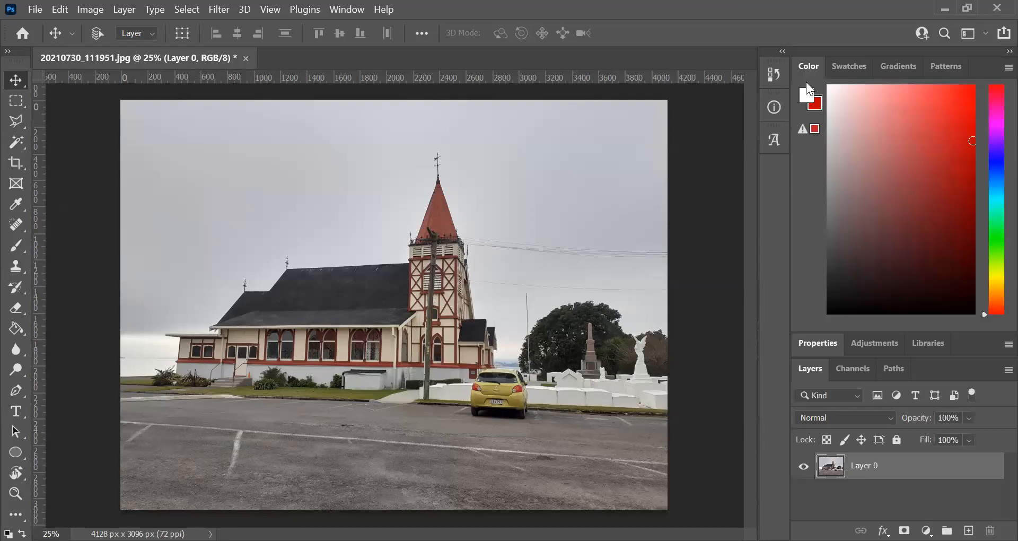
pyautogui.click(806, 96)
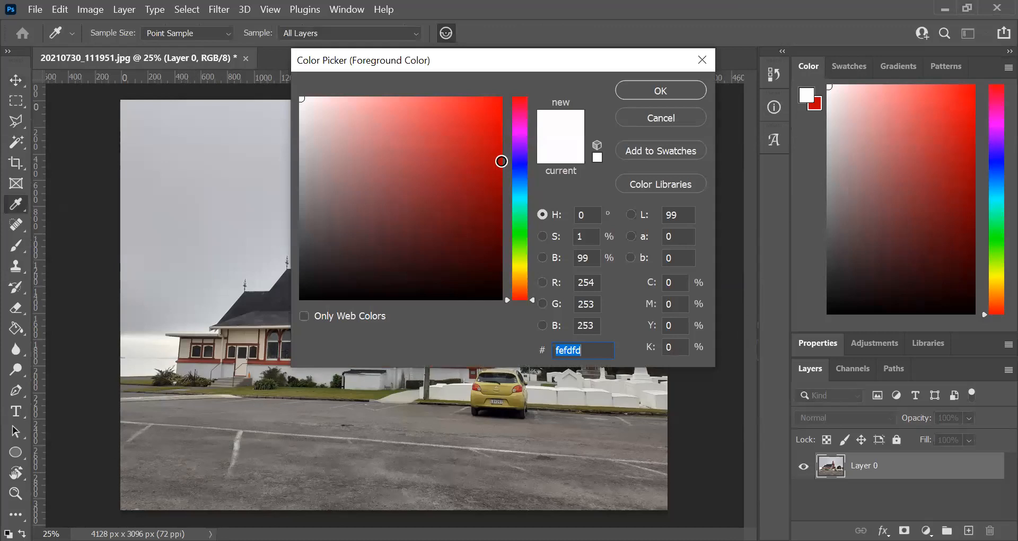
pyautogui.click(499, 160)
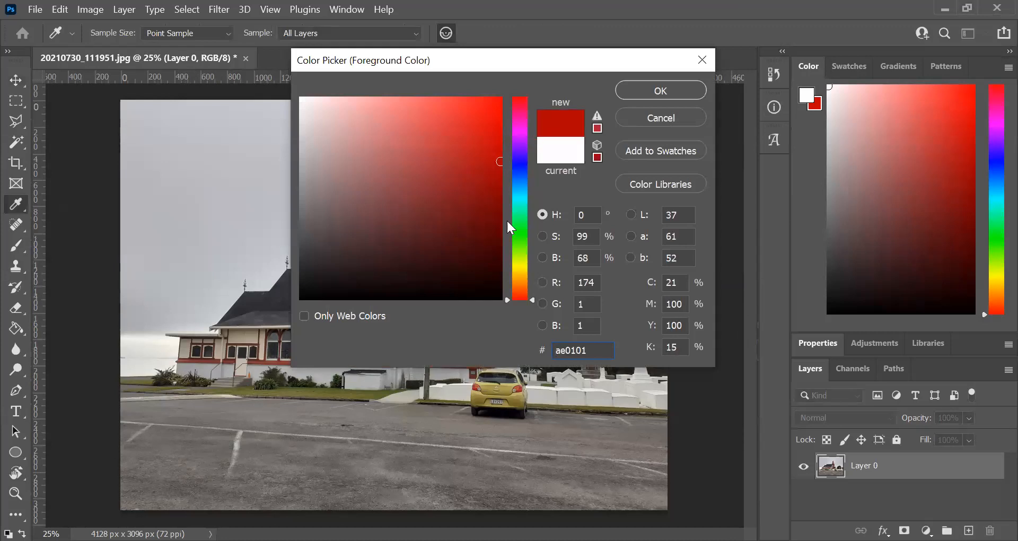
pyautogui.click(498, 158)
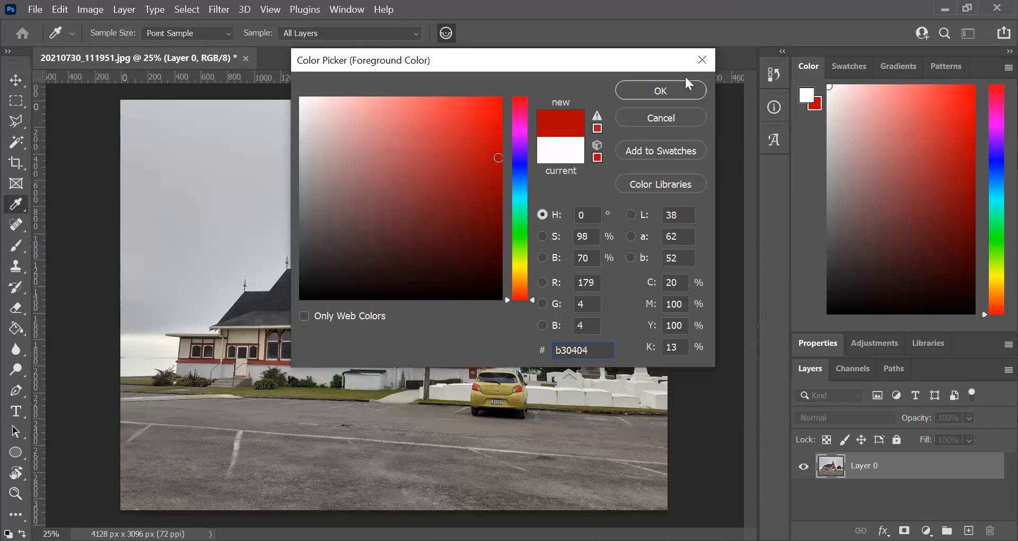
pyautogui.click(657, 91)
pyautogui.press('v')
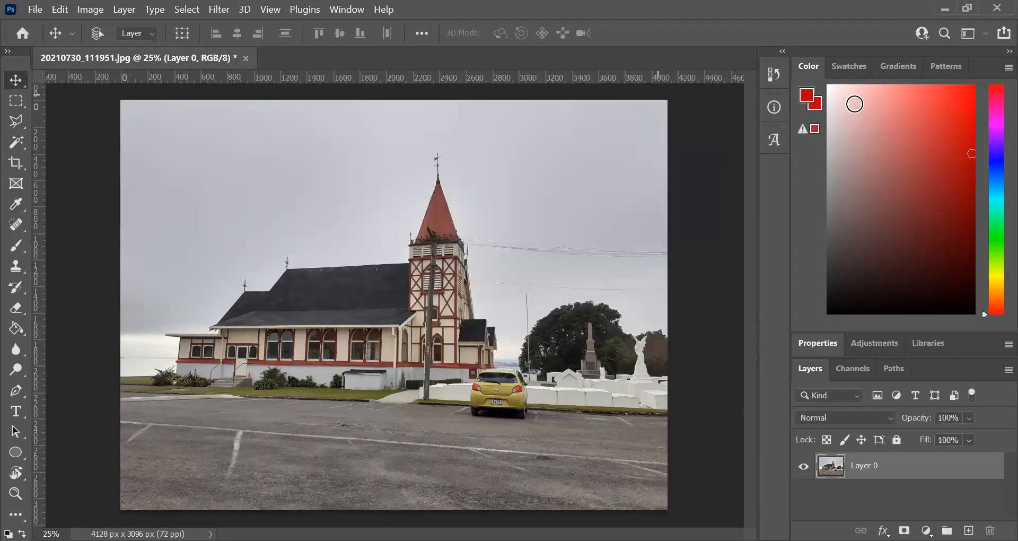
# - Set the background colour to a near-white shade
pyautogui.click(815, 103)
pyautogui.click(815, 104)
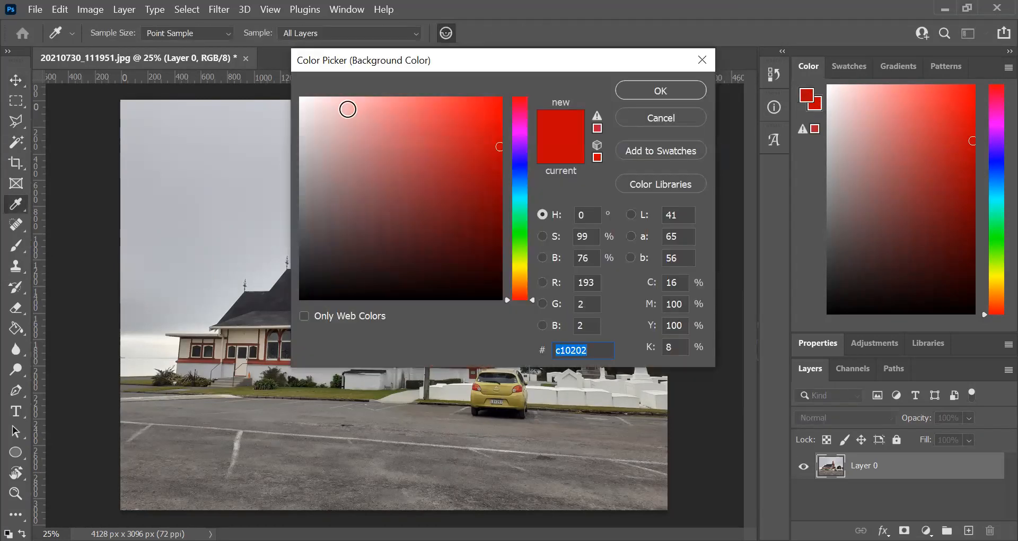
pyautogui.click(303, 102)
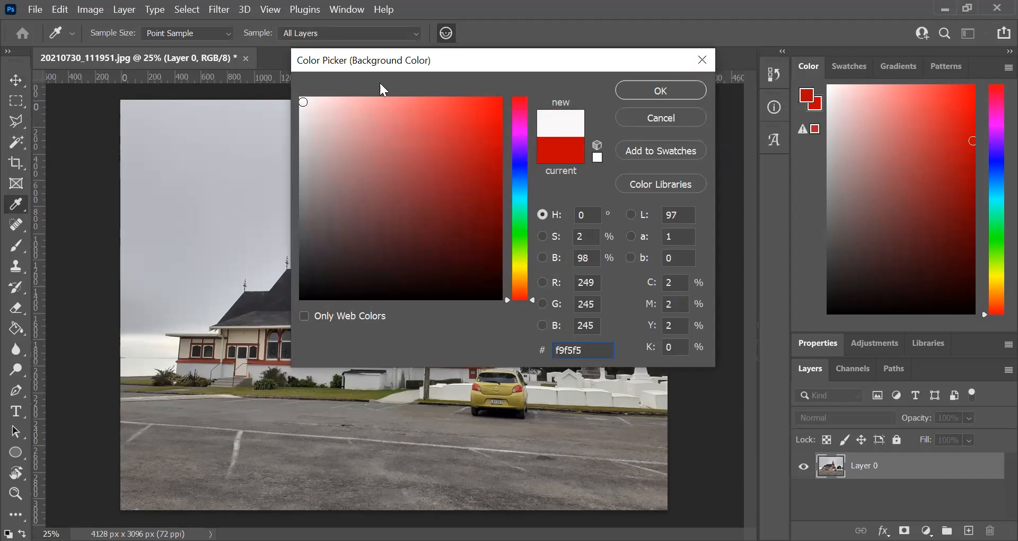
pyautogui.moveTo(304, 101); pyautogui.dragTo(302, 98)
pyautogui.click(637, 88)
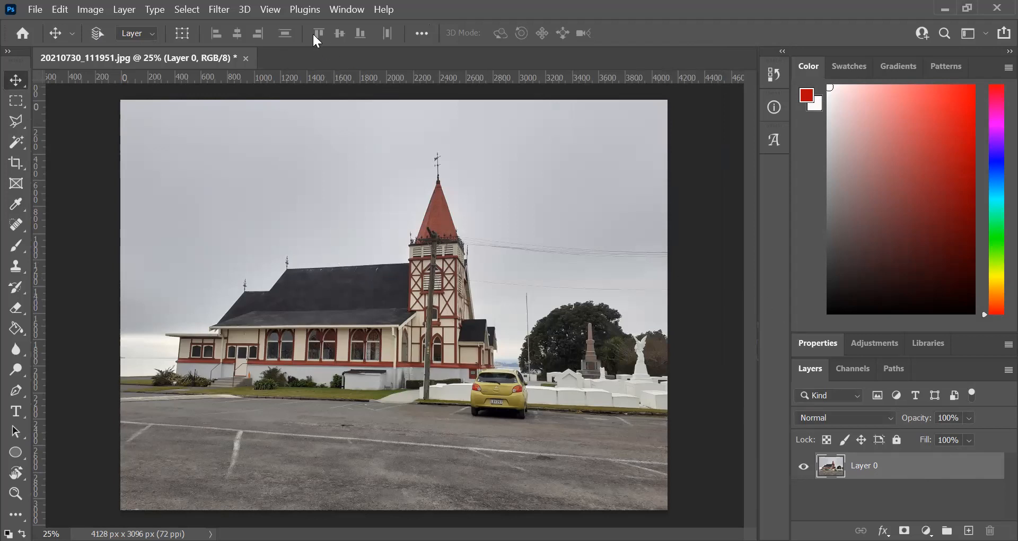
# - Open the Filter Gallery with the Stamp filter from the Sketch group and show the whole photo in the preview
pyautogui.click(218, 9)
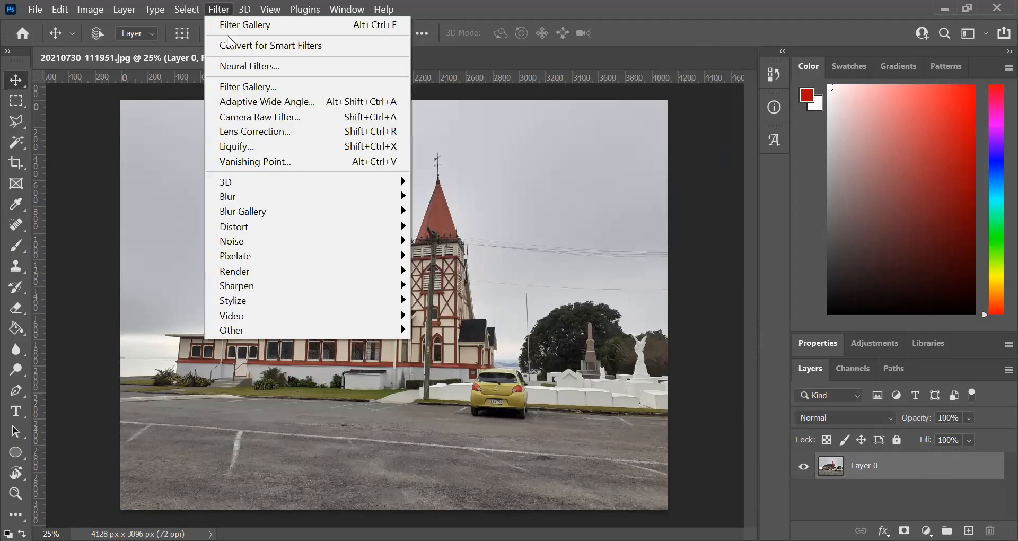
pyautogui.click(239, 87)
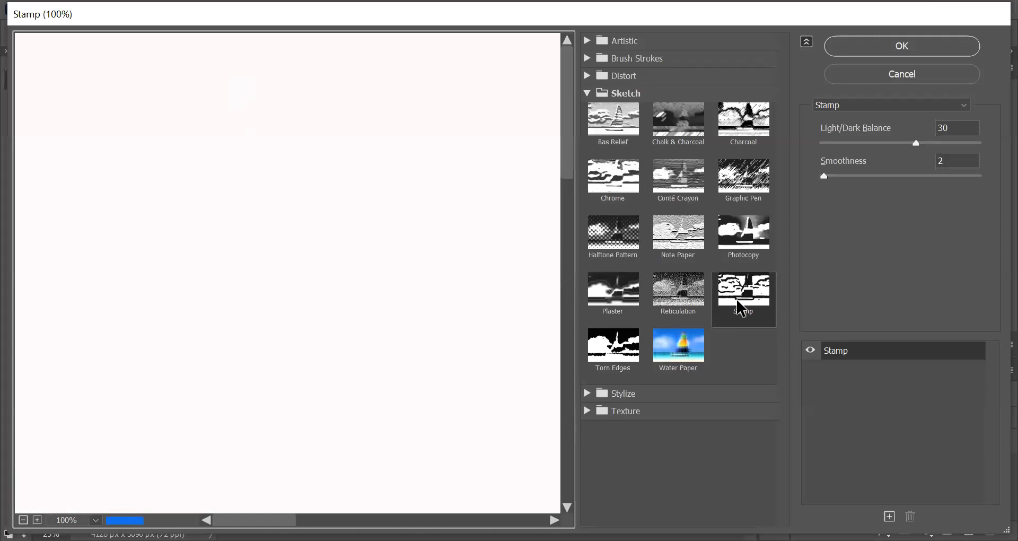
pyautogui.click(624, 94)
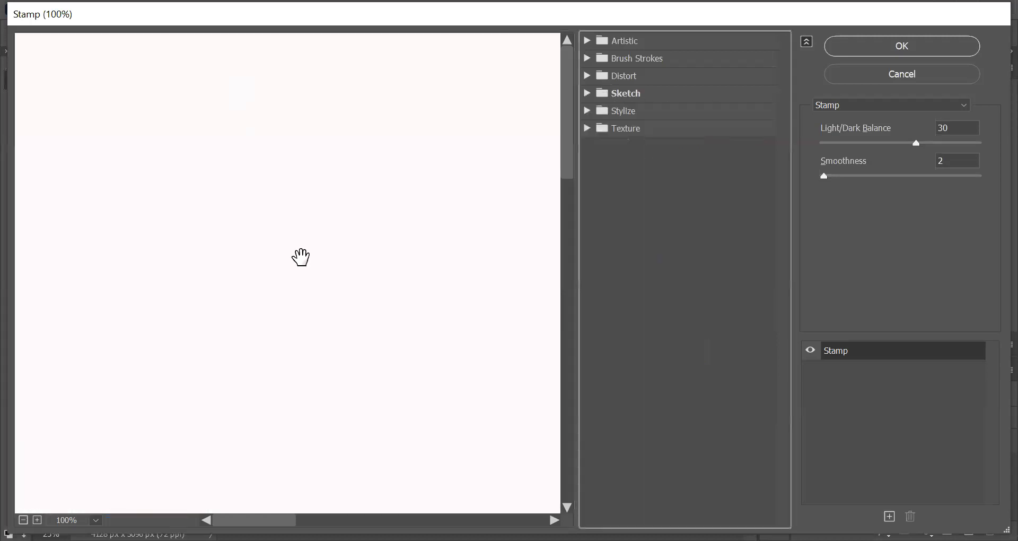
pyautogui.hotkey('ctrl', '-')
pyautogui.hotkey('ctrl', '-')
pyautogui.hotkey('ctrl', '-')
pyautogui.hotkey('ctrl', '-')
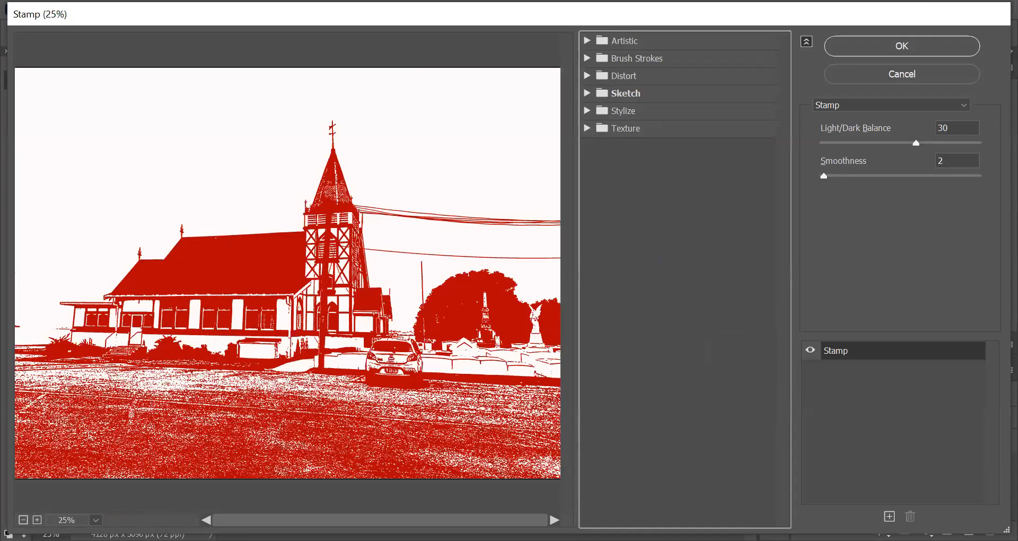
pyautogui.hotkey('ctrl', '-')
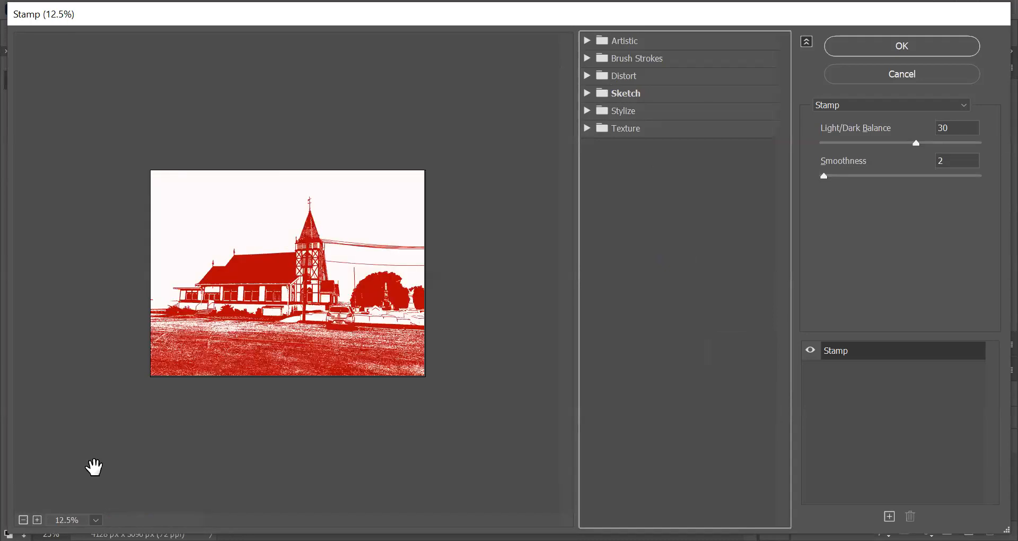
# - Set the Stamp filter's Light/Dark Balance to 31 and Smoothness to 2, and apply it to the photo
pyautogui.click(618, 112)
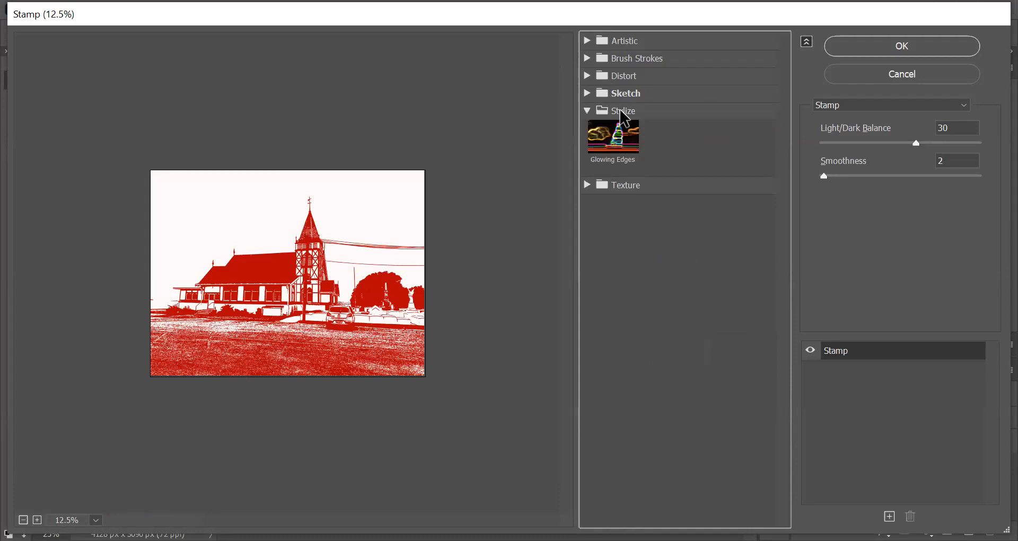
pyautogui.click(620, 111)
pyautogui.click(620, 94)
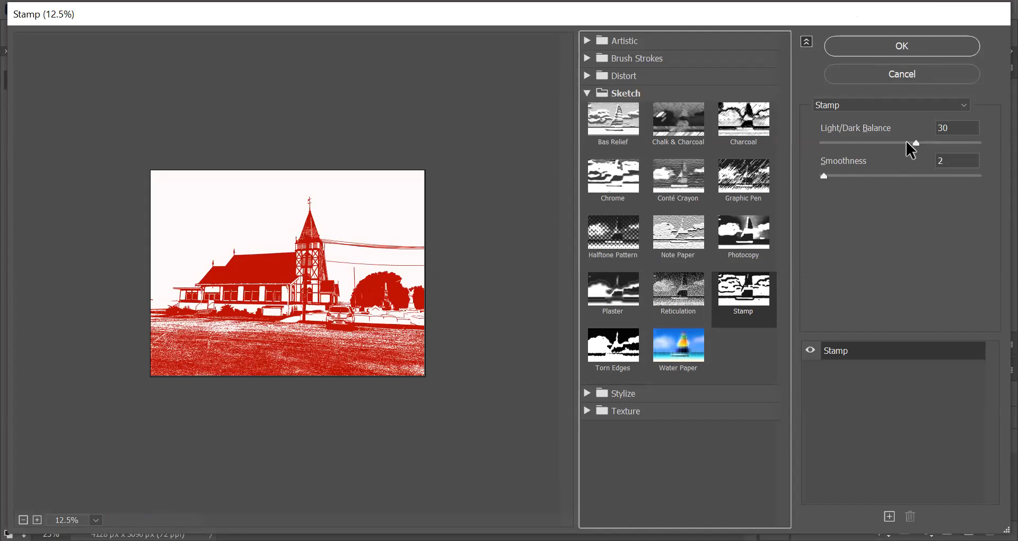
pyautogui.moveTo(916, 143)
pyautogui.mouseDown()
pyautogui.moveTo(885, 143)
pyautogui.moveTo(931, 144)
pyautogui.moveTo(892, 144)
pyautogui.moveTo(919, 142)
pyautogui.mouseUp()
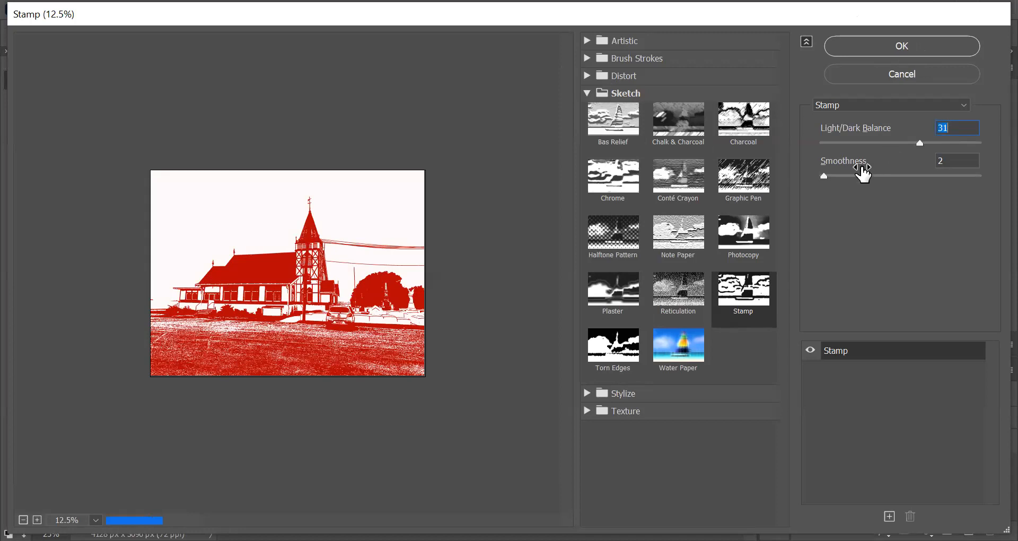
pyautogui.moveTo(824, 178)
pyautogui.mouseDown()
pyautogui.moveTo(904, 176)
pyautogui.moveTo(820, 180)
pyautogui.mouseUp()
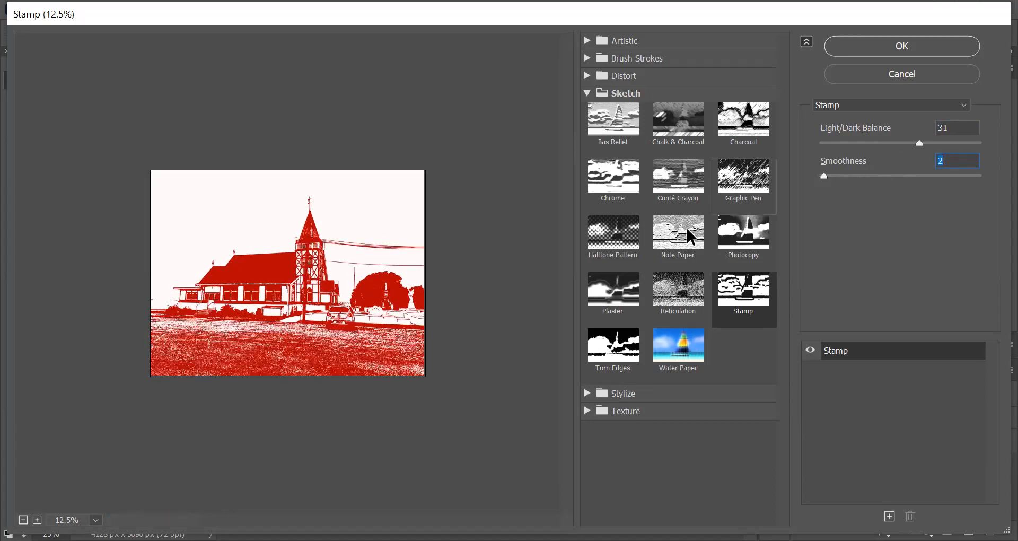
pyautogui.hotkey('ctrl', '+')
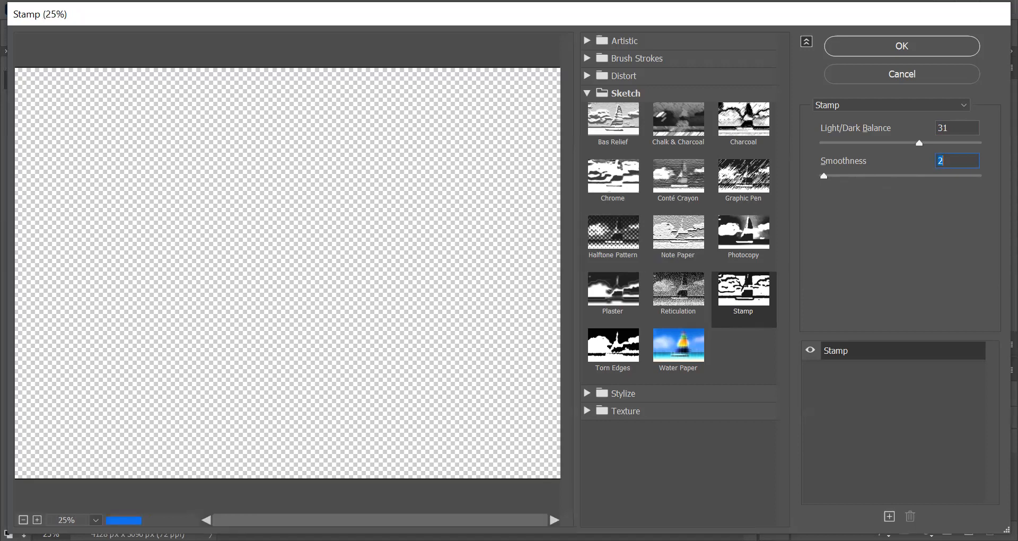
pyautogui.click(945, 51)
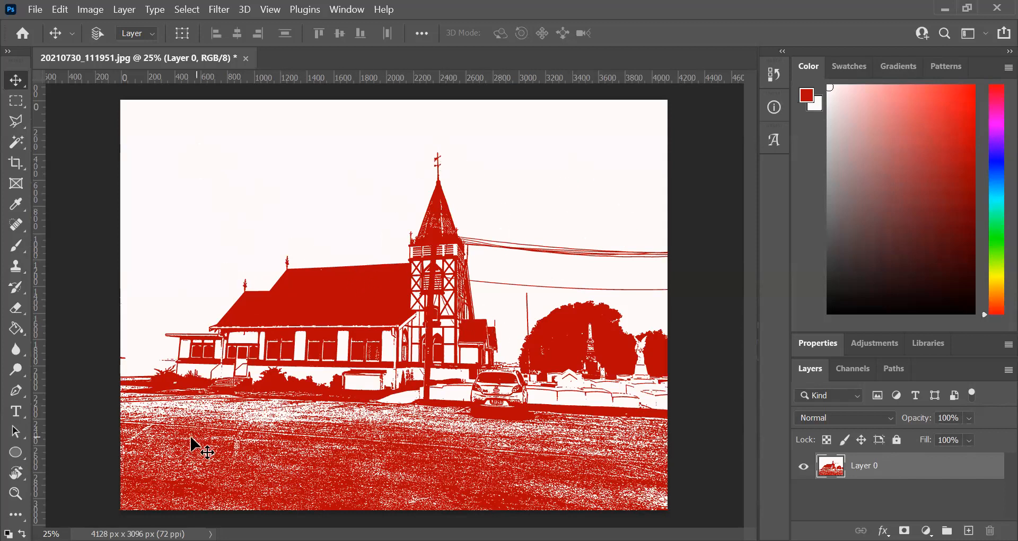
# - Erase the white sky around the church, tower and power lines with the Magic Eraser at tolerance 32
pyautogui.click(16, 308)
pyautogui.rightClick(16, 306)
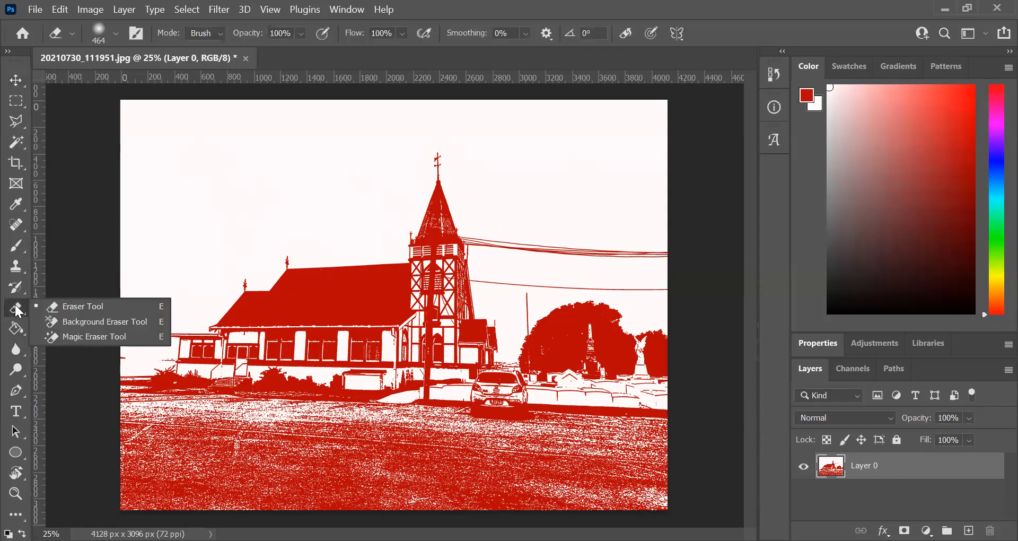
pyautogui.click(87, 336)
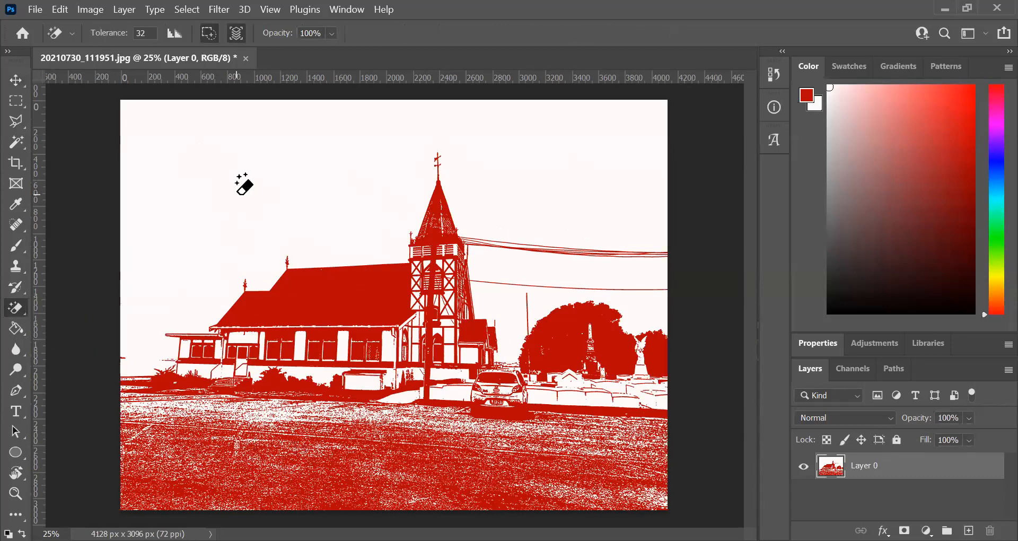
pyautogui.click(241, 190)
pyautogui.click(500, 270)
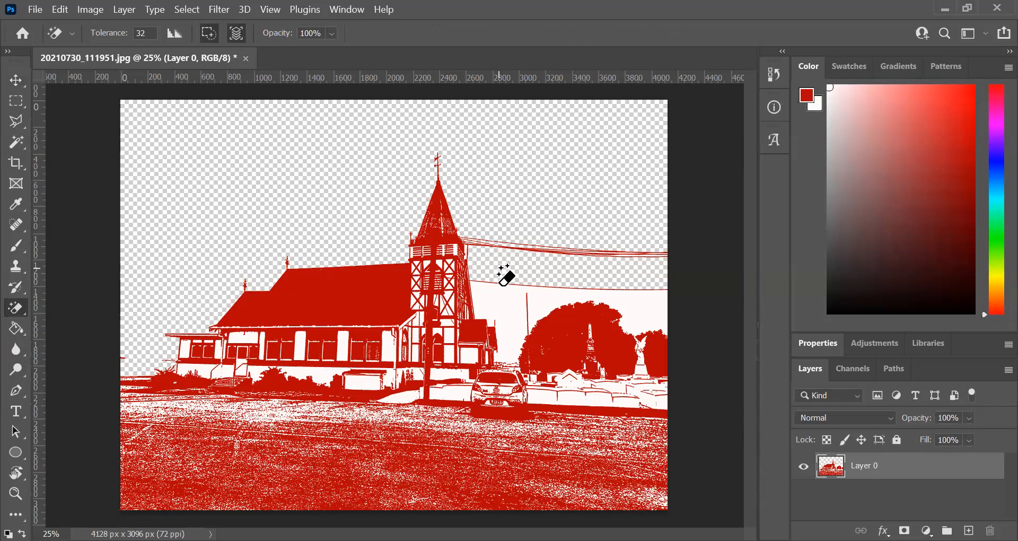
pyautogui.click(505, 300)
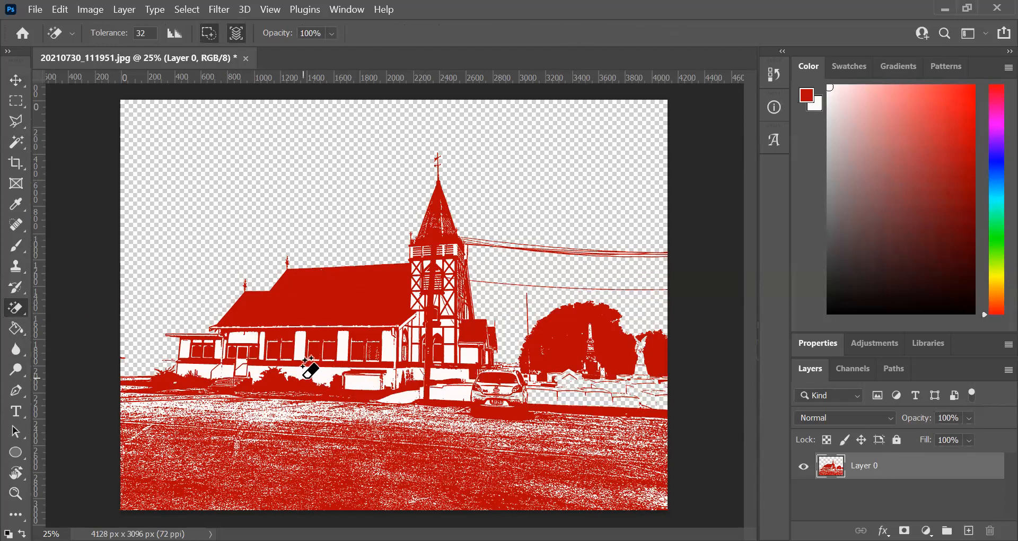
# - Erase the white areas of the low wall beside the car and of the church's walls and tower with the Magic Eraser
pyautogui.click(15, 493)
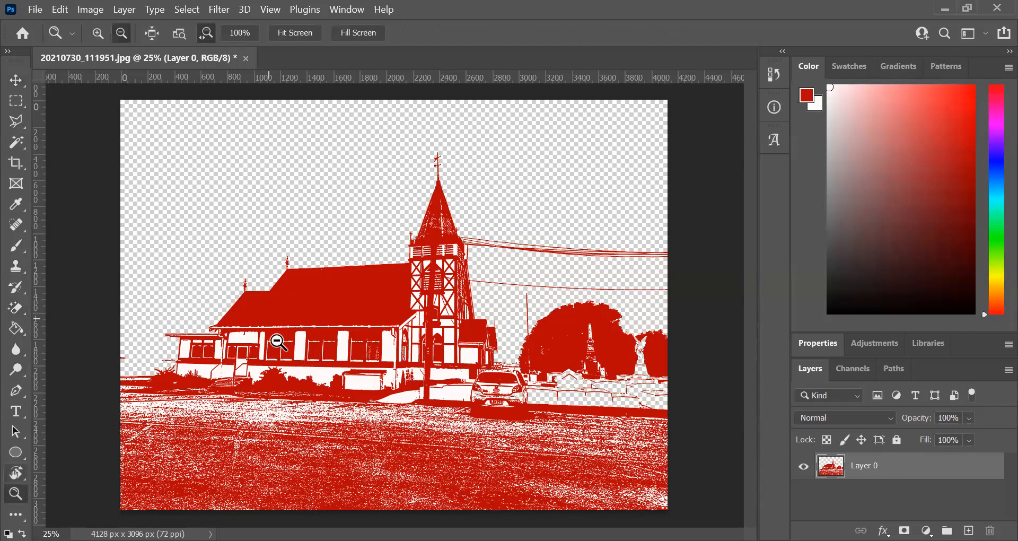
pyautogui.keyDown('alt'); pyautogui.click(276, 342); pyautogui.keyUp('alt')
pyautogui.click(98, 35)
pyautogui.click(422, 332)
pyautogui.click(422, 332)
pyautogui.click(342, 328)
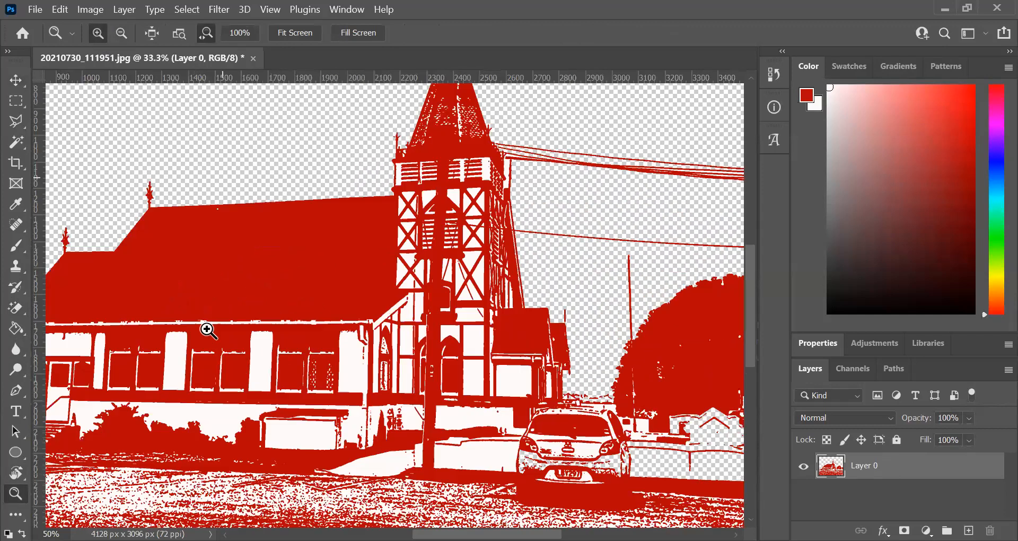
pyautogui.click(17, 313)
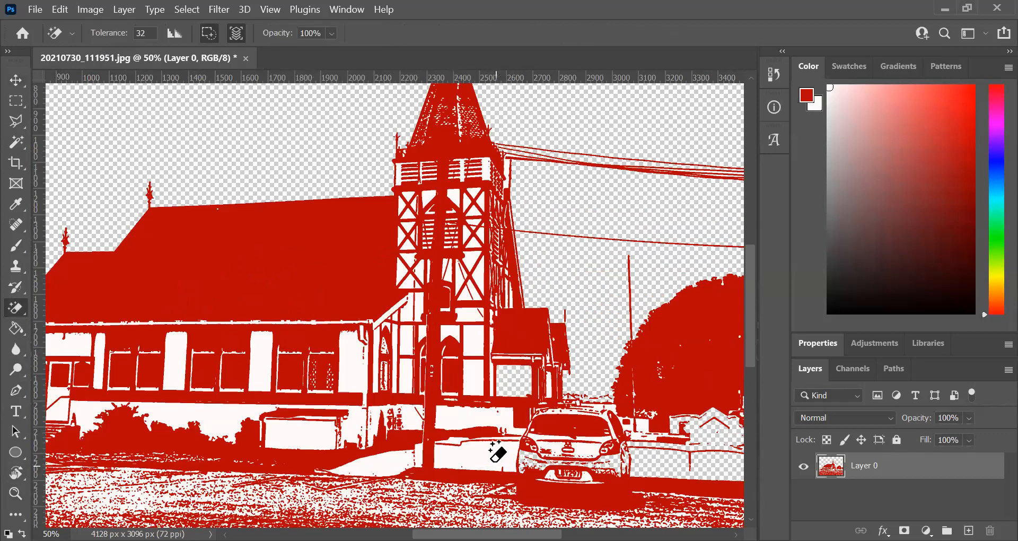
pyautogui.click(477, 448)
pyautogui.click(383, 448)
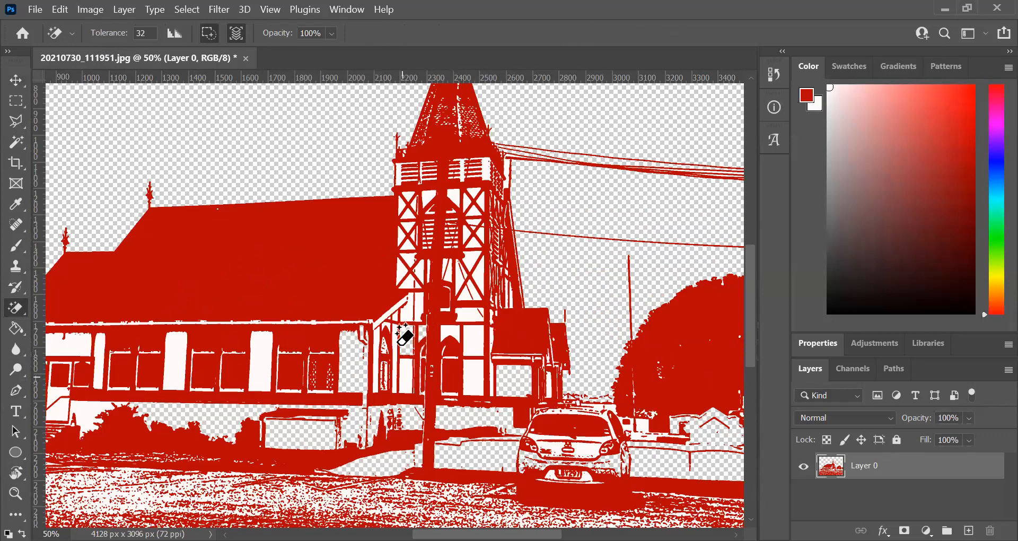
pyautogui.click(408, 313)
pyautogui.click(177, 365)
pyautogui.click(85, 342)
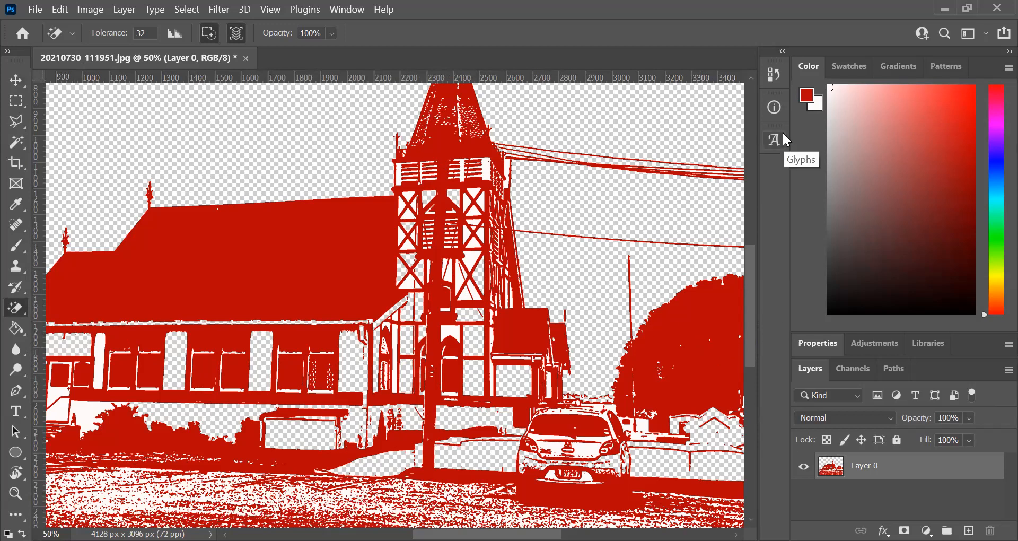
# - Add a new empty layer and move it beneath the red church layer
pyautogui.hotkey('ctrl', '0')
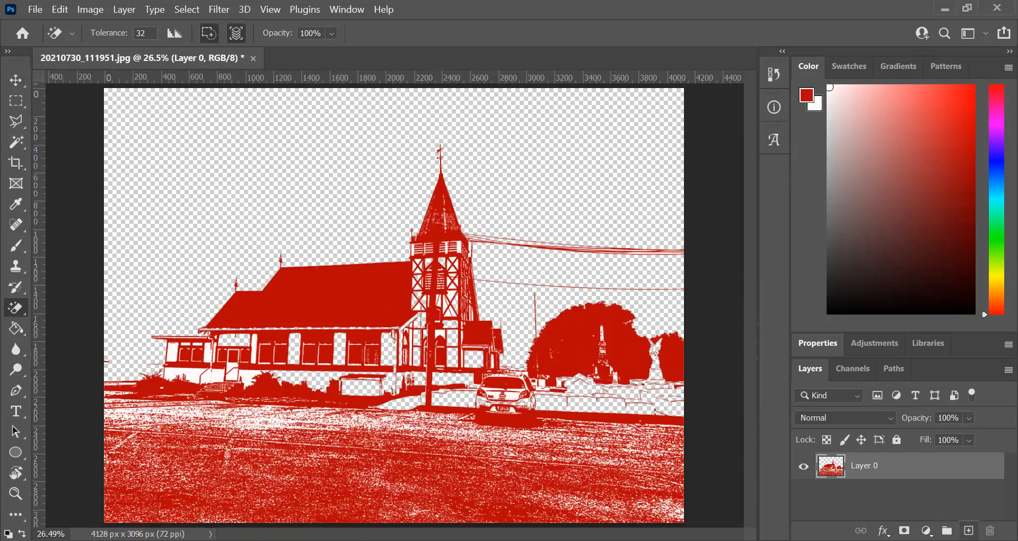
pyautogui.click(968, 531)
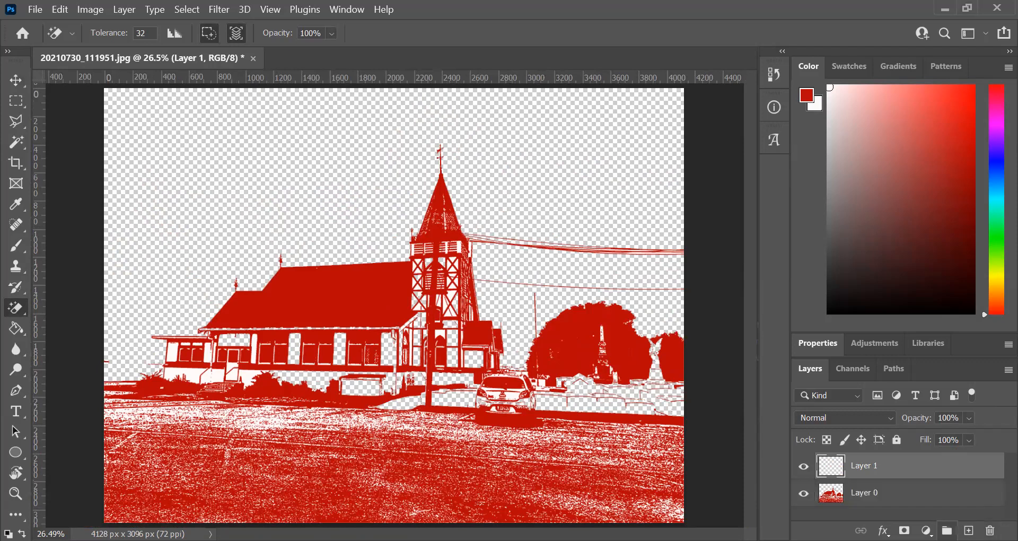
pyautogui.moveTo(870, 472); pyautogui.dragTo(869, 508)
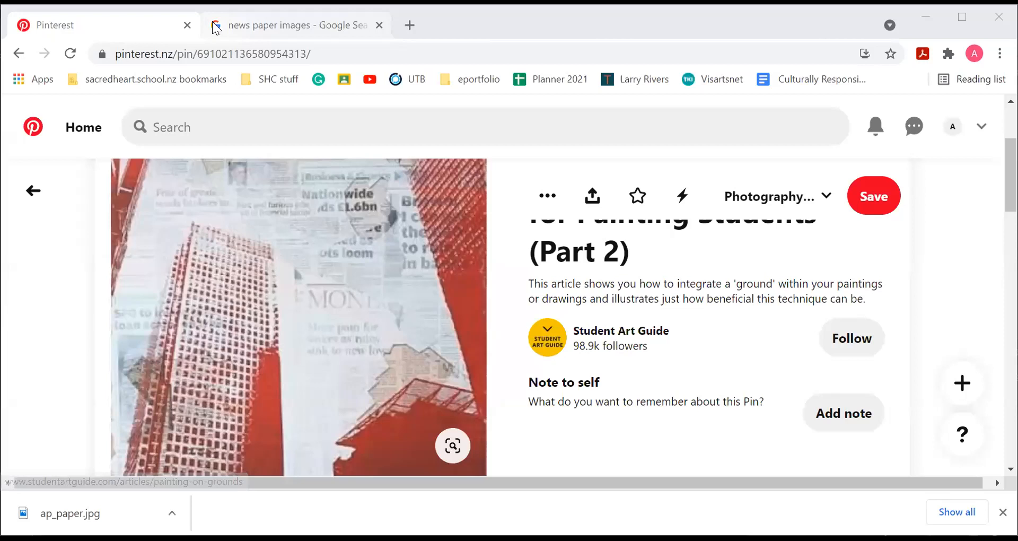
# - Switch to the browser and copy the Unsplash Newspaper Stack picture from the large-size "news paper images" results
pyautogui.click(216, 28)
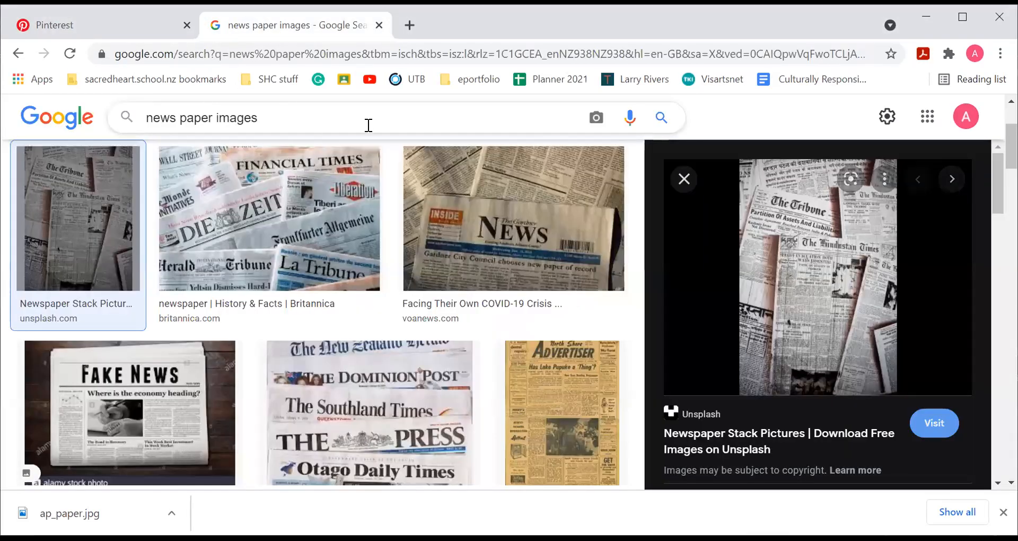
pyautogui.scroll(3, 378, 285)
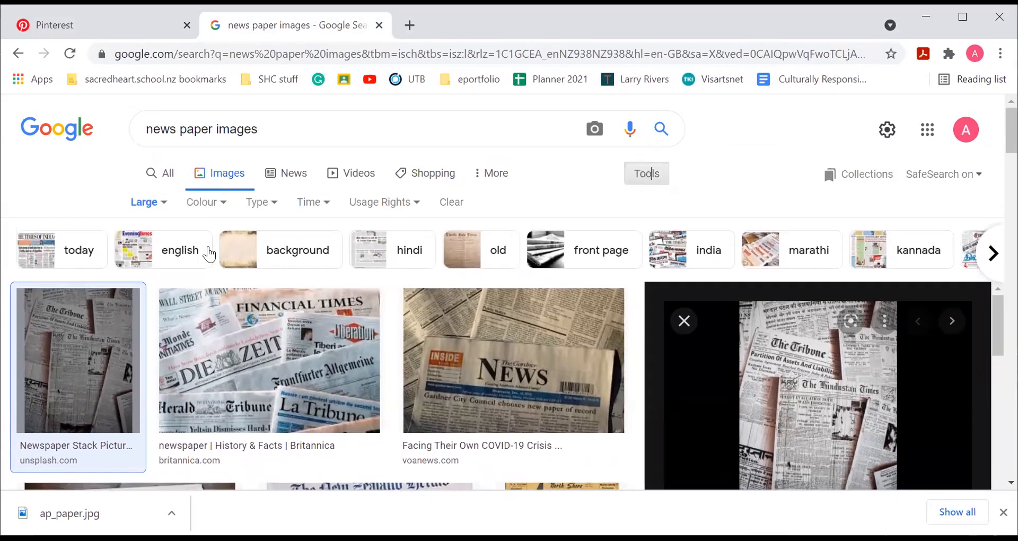
pyautogui.click(158, 204)
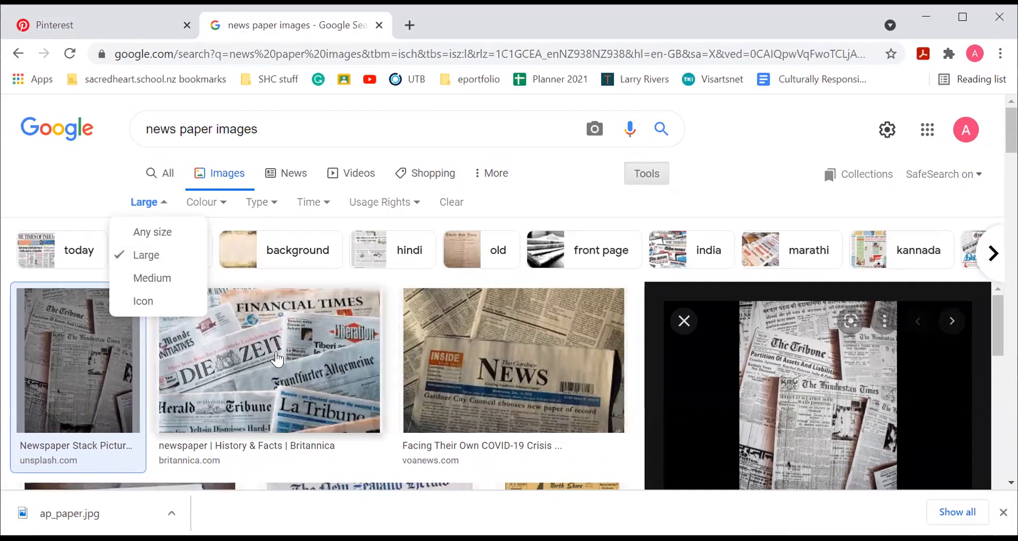
pyautogui.click(829, 411)
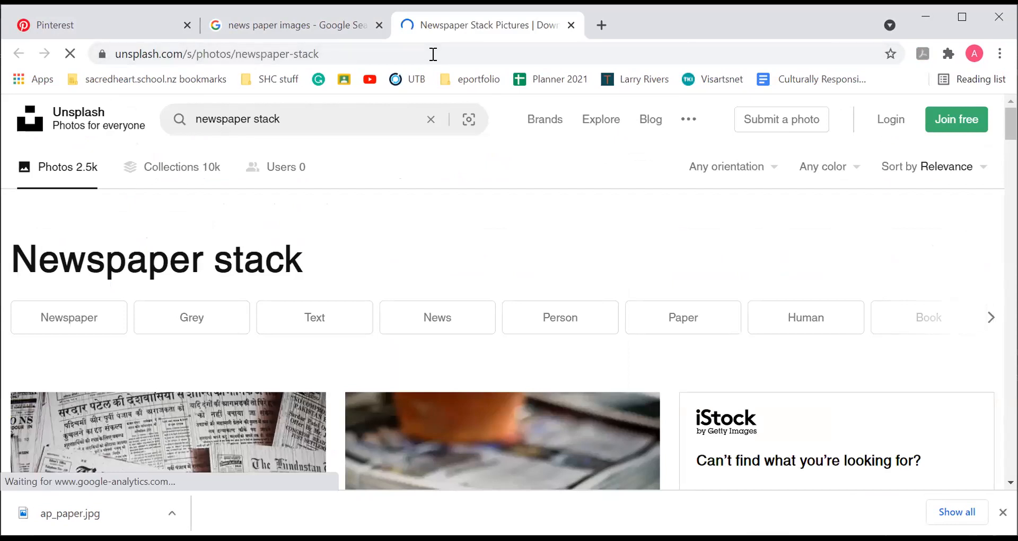
pyautogui.click(328, 25)
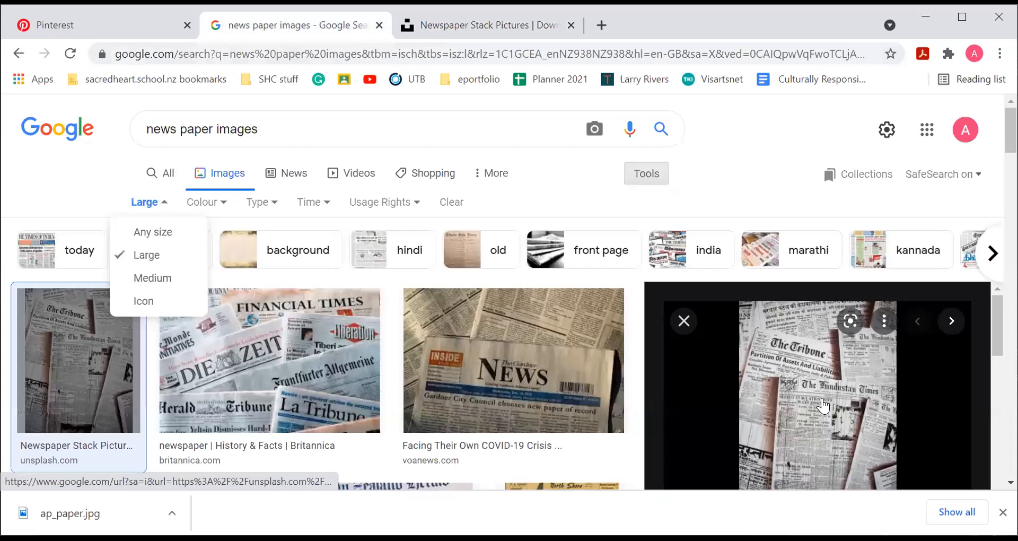
pyautogui.rightClick(823, 405)
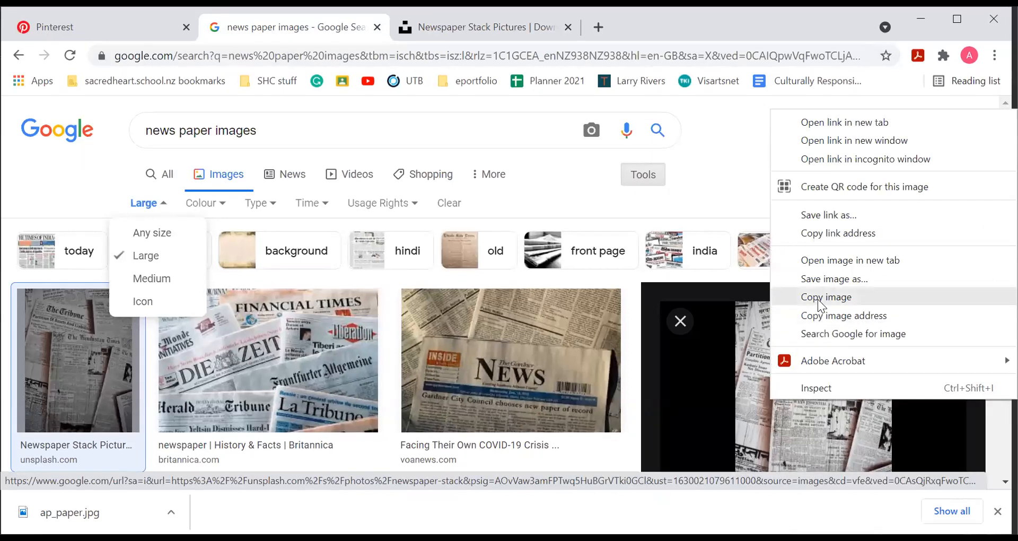
pyautogui.click(817, 299)
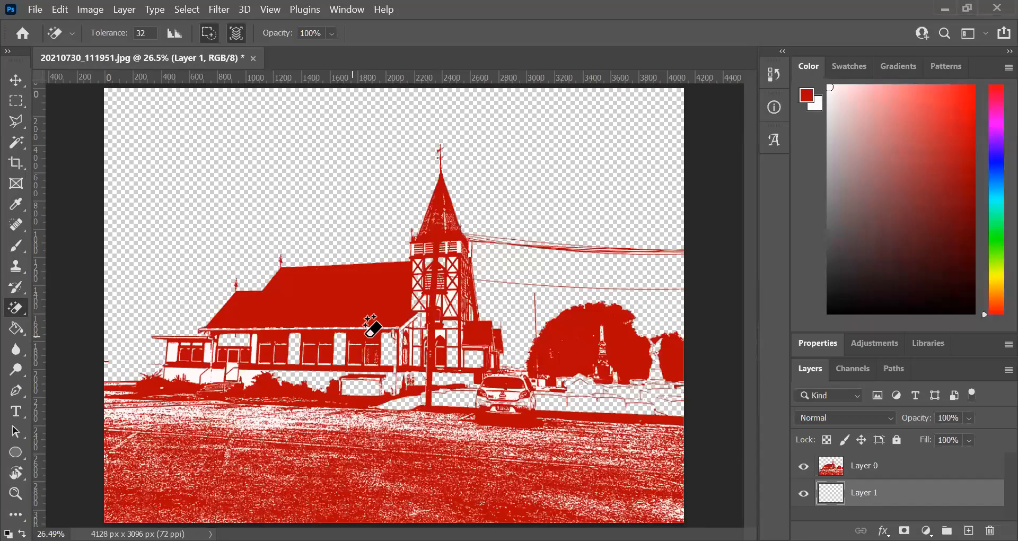
# - Switch back to Photoshop and paste the copied newspaper picture into the empty layer beneath the church
pyautogui.click(16, 81)
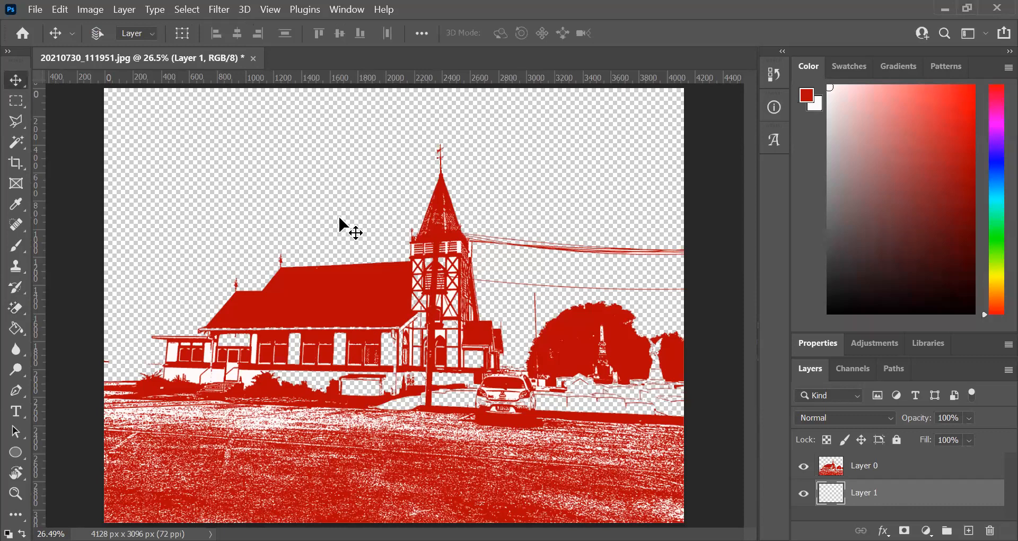
pyautogui.click(62, 12)
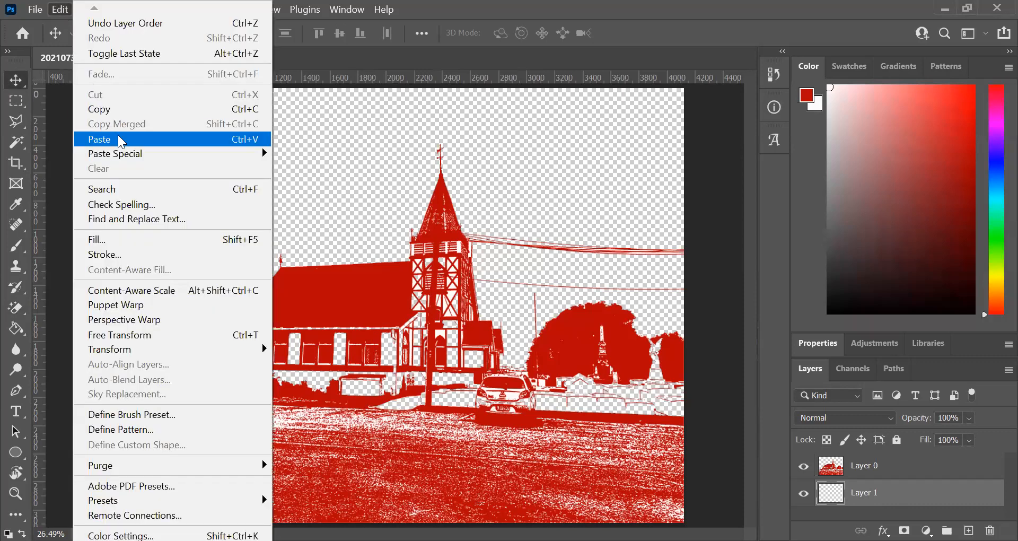
pyautogui.click(122, 141)
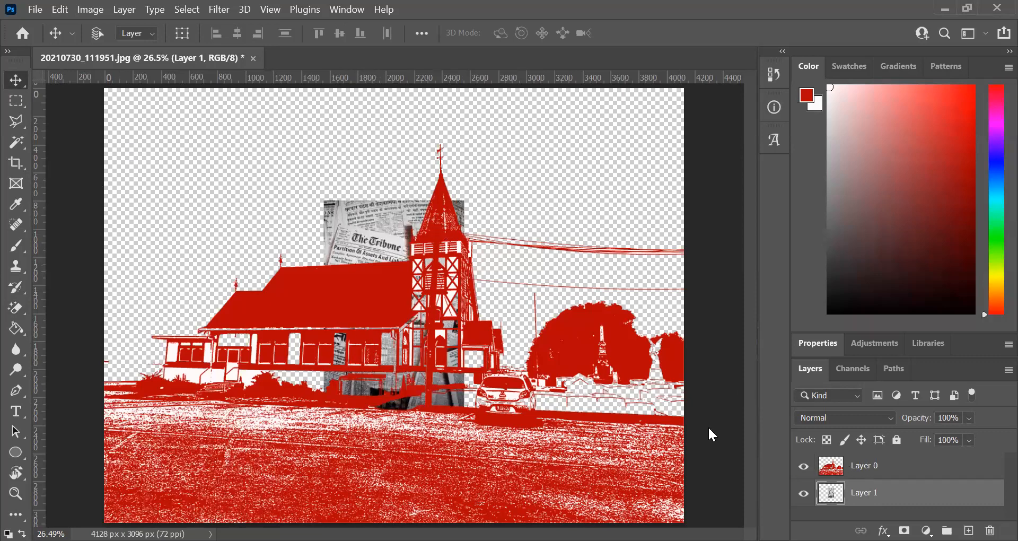
# - Enlarge the newspaper picture proportionally with Free Transform so it covers the full height of the canvas
pyautogui.click(60, 11)
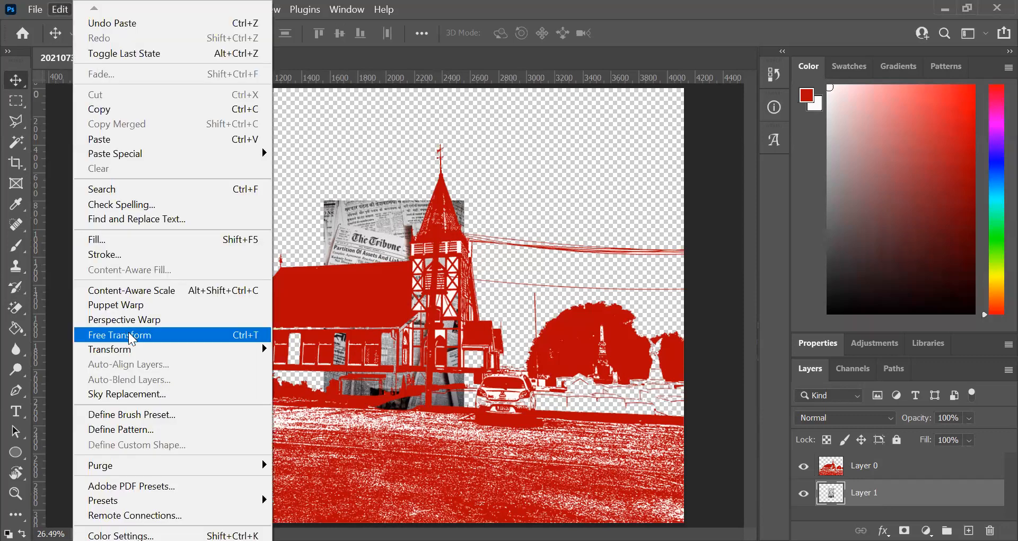
pyautogui.click(131, 335)
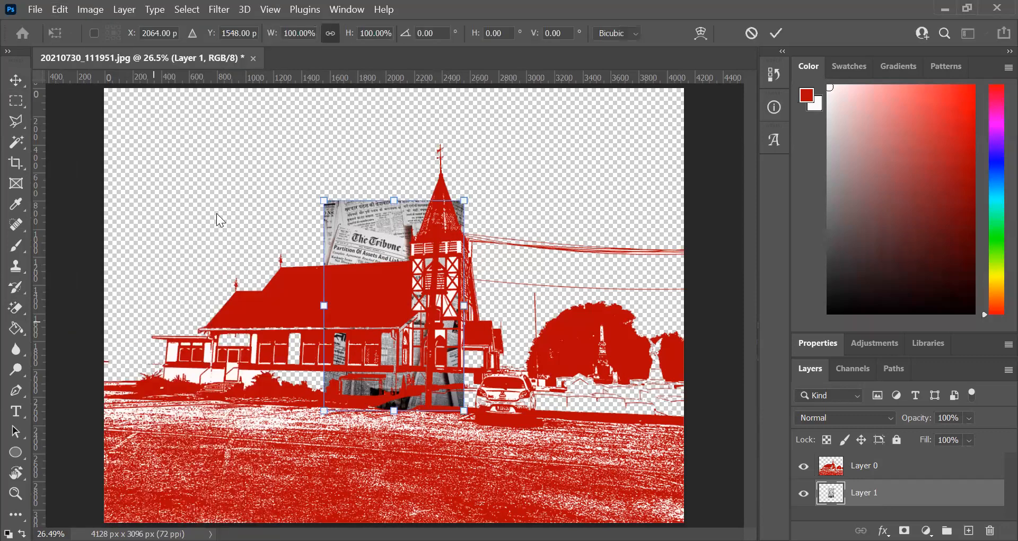
pyautogui.moveTo(321, 203); pyautogui.dragTo(117, 103)
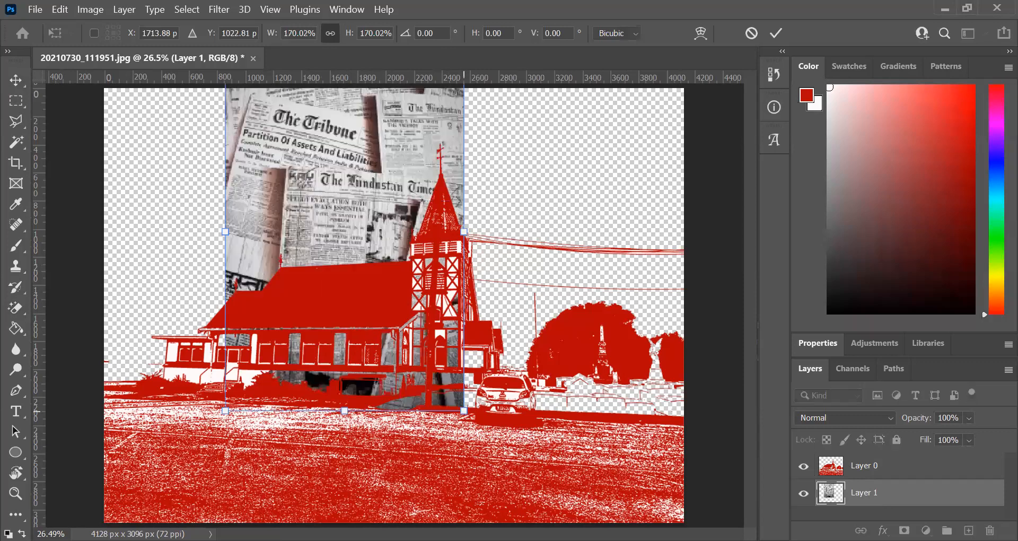
pyautogui.moveTo(464, 410); pyautogui.dragTo(658, 499)
pyautogui.press('Return')
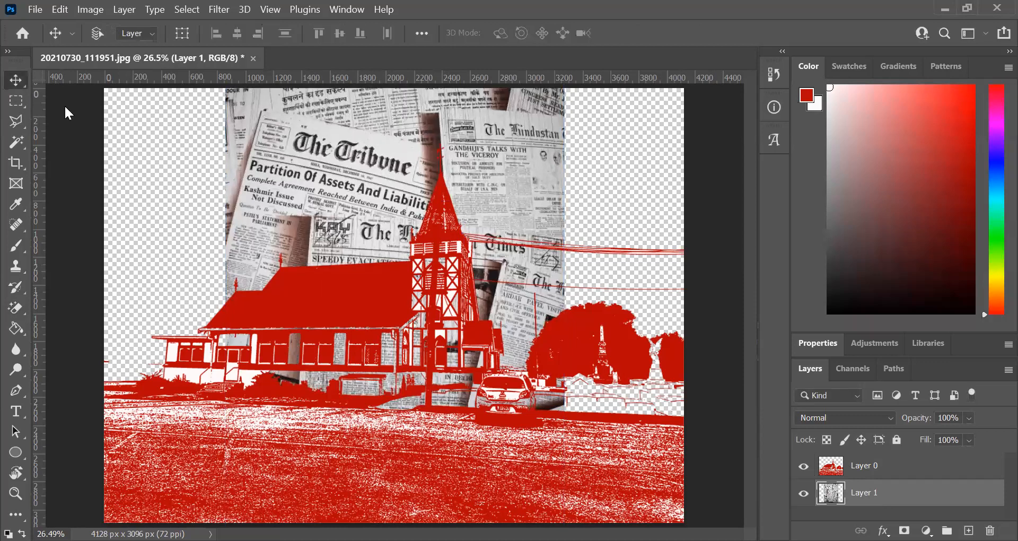
# - Rotate the newspaper layer about -69.6° with Free Transform, with room visible around the canvas
pyautogui.click(15, 493)
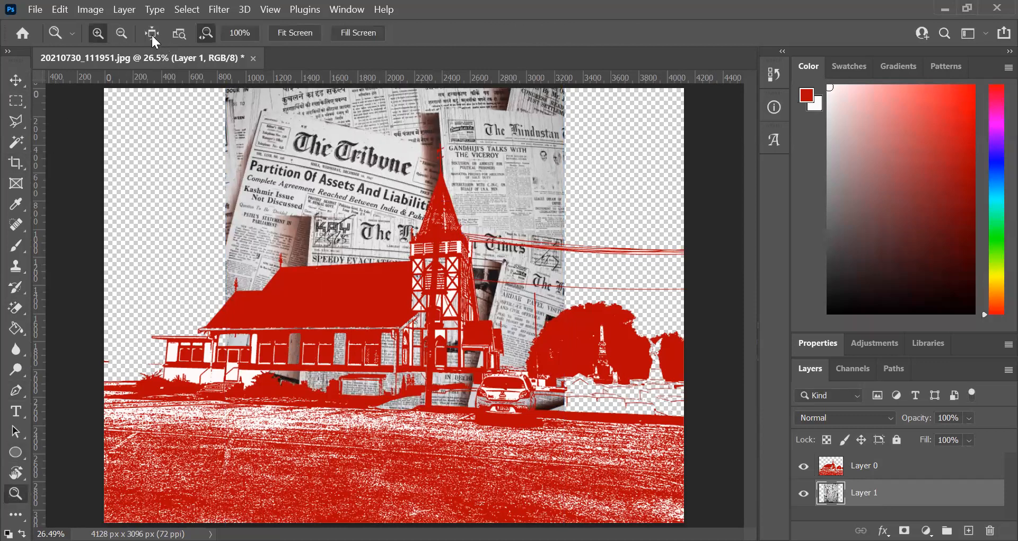
pyautogui.click(121, 32)
pyautogui.moveTo(394, 321); pyautogui.dragTo(393, 320)
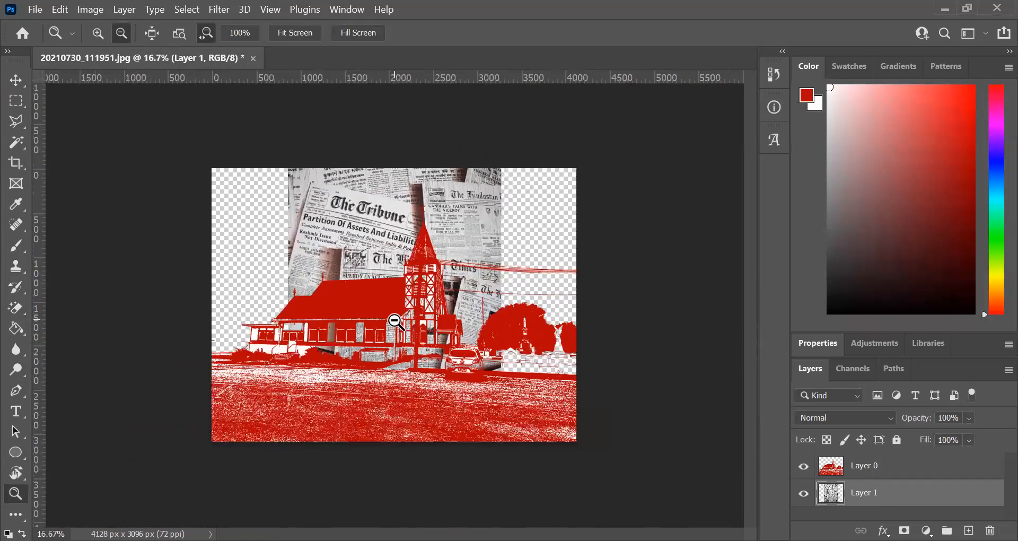
pyautogui.click(59, 9)
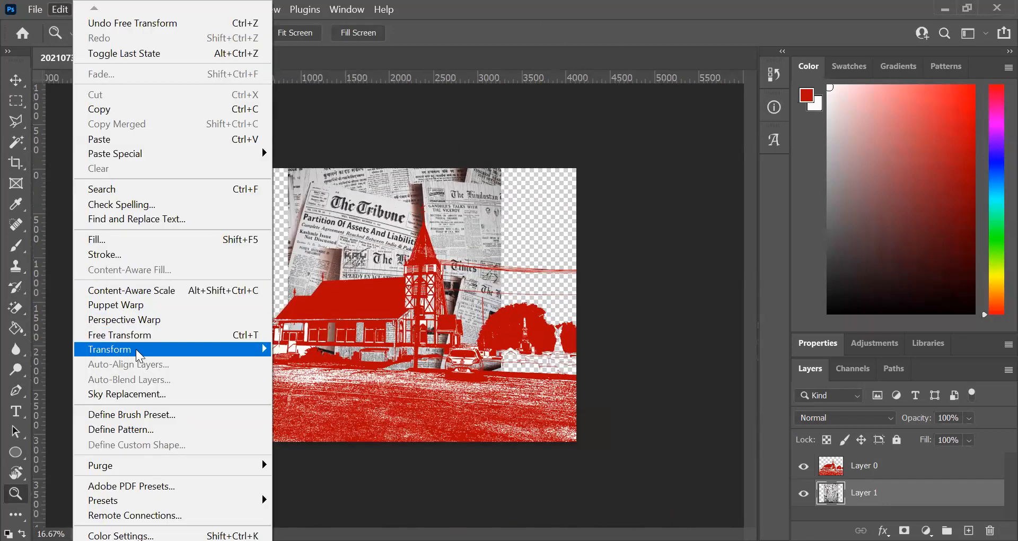
pyautogui.click(141, 335)
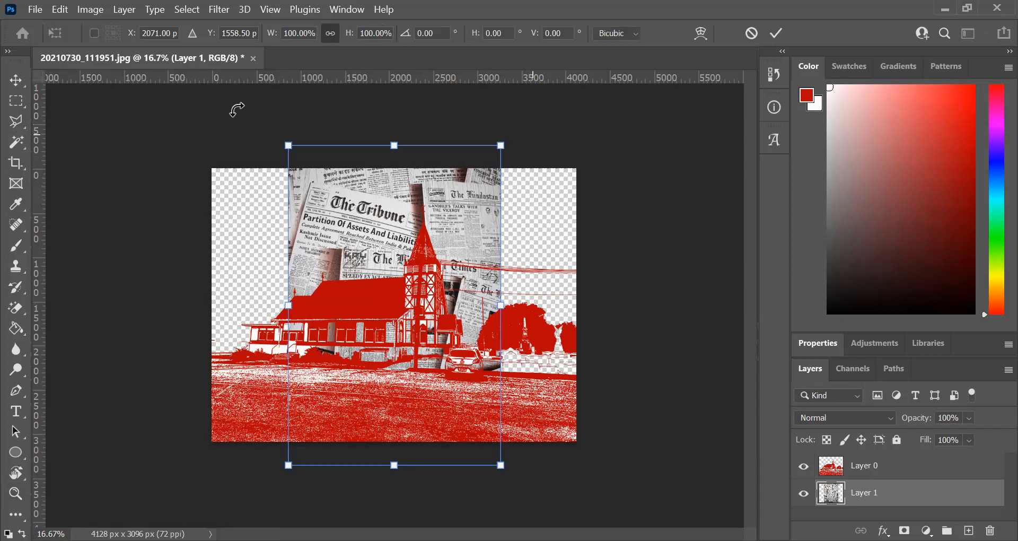
pyautogui.moveTo(281, 111); pyautogui.dragTo(280, 115)
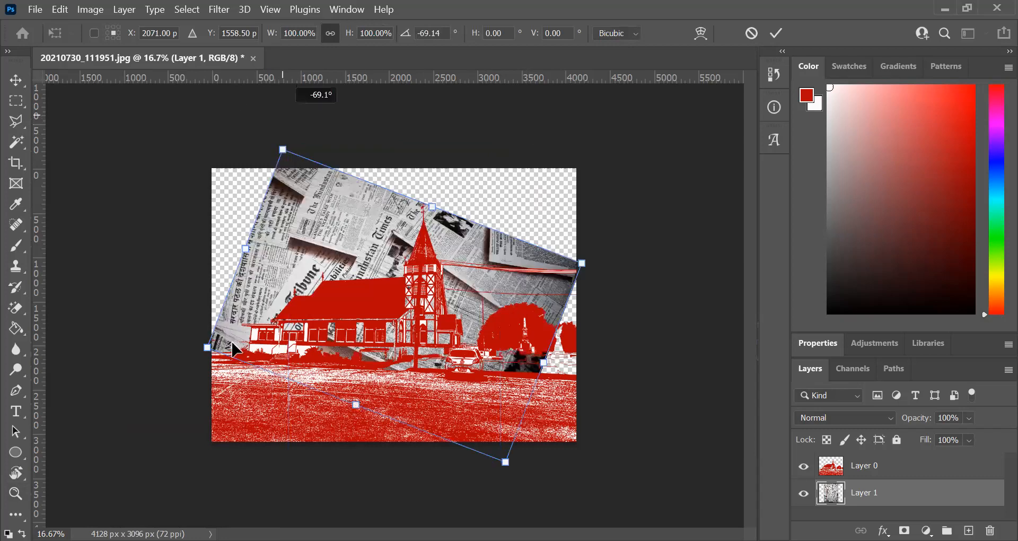
# - Scale the rotated newspaper to about 161%, shift it slightly to cover the area behind the church, and apply the transform
pyautogui.moveTo(206, 353); pyautogui.dragTo(110, 397)
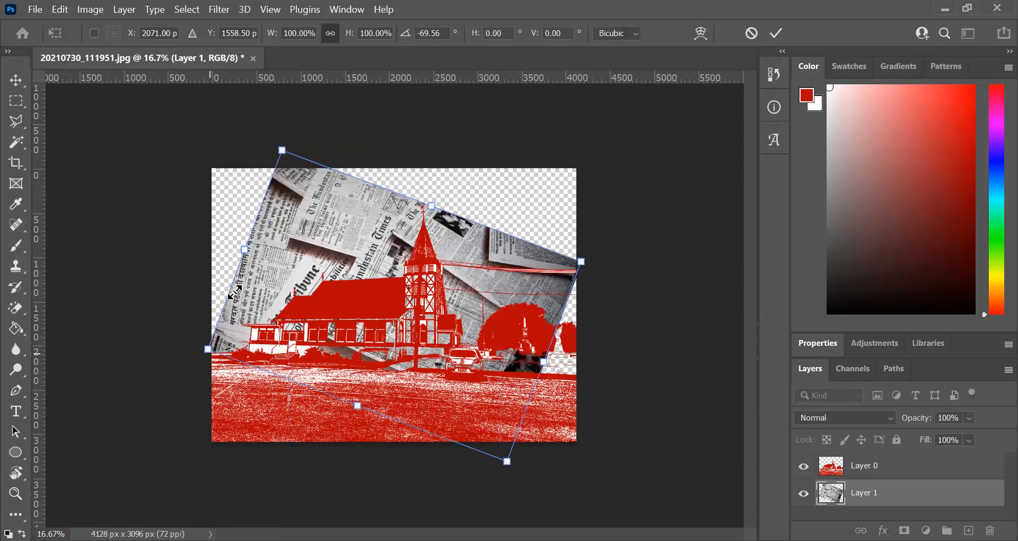
pyautogui.moveTo(286, 279); pyautogui.dragTo(324, 265)
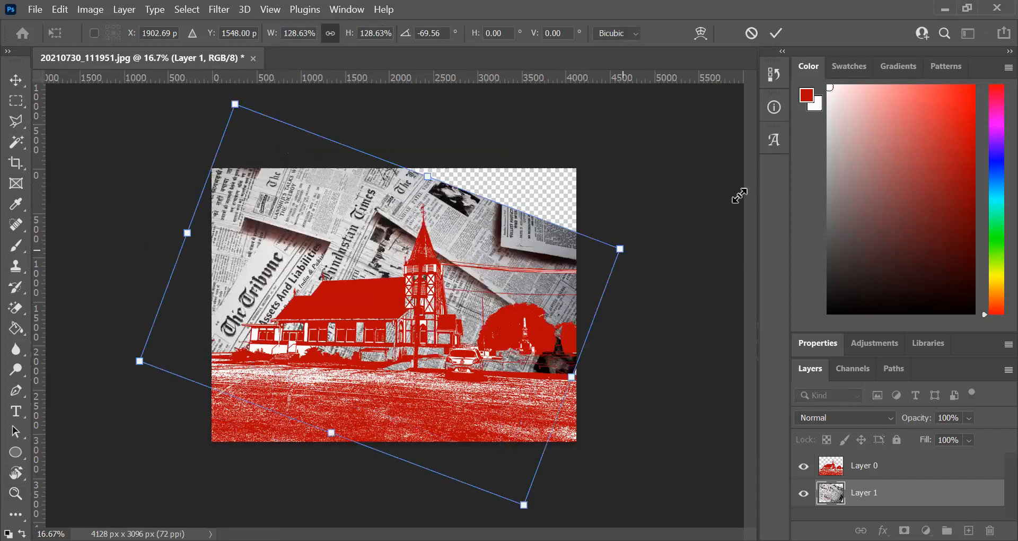
pyautogui.moveTo(622, 250); pyautogui.dragTo(739, 195)
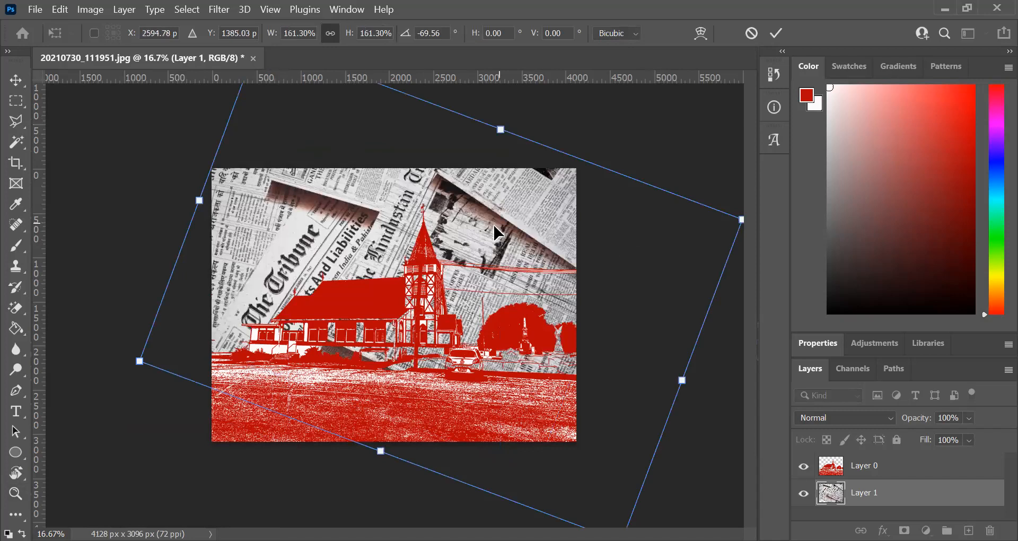
pyautogui.moveTo(495, 233); pyautogui.dragTo(493, 225)
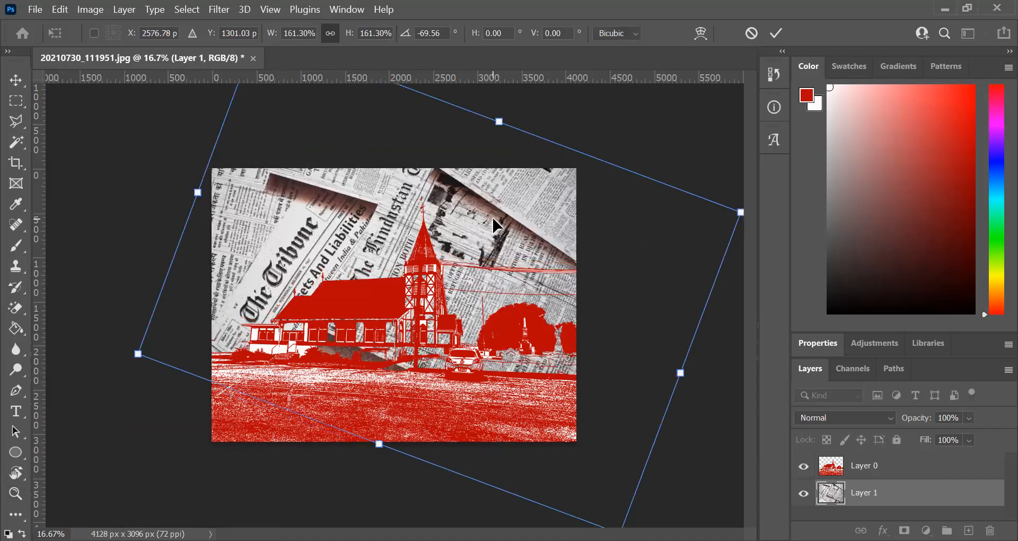
pyautogui.press('Return')
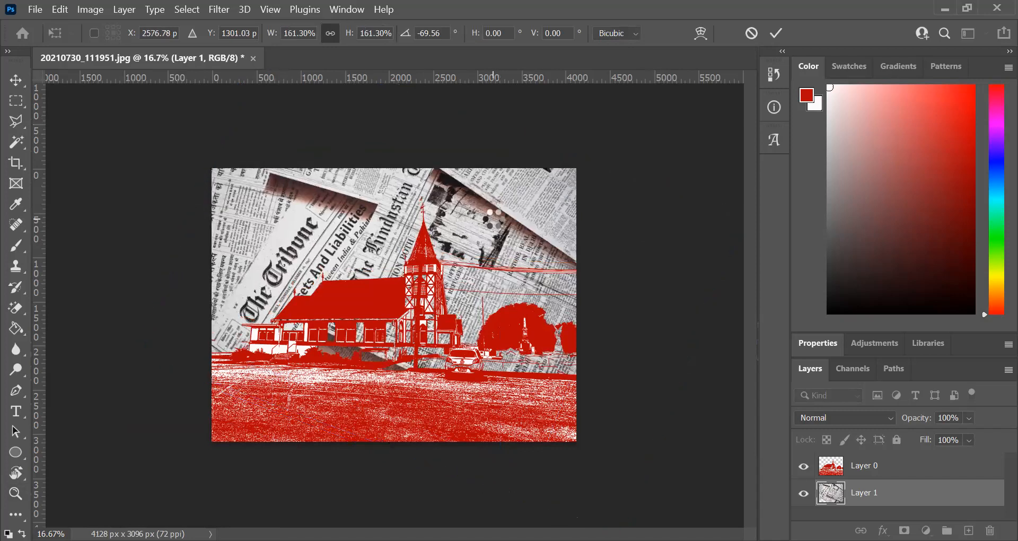
# - Add a new layer between the church and the newspaper and fill it with white using the Paint Bucket
pyautogui.press('z')
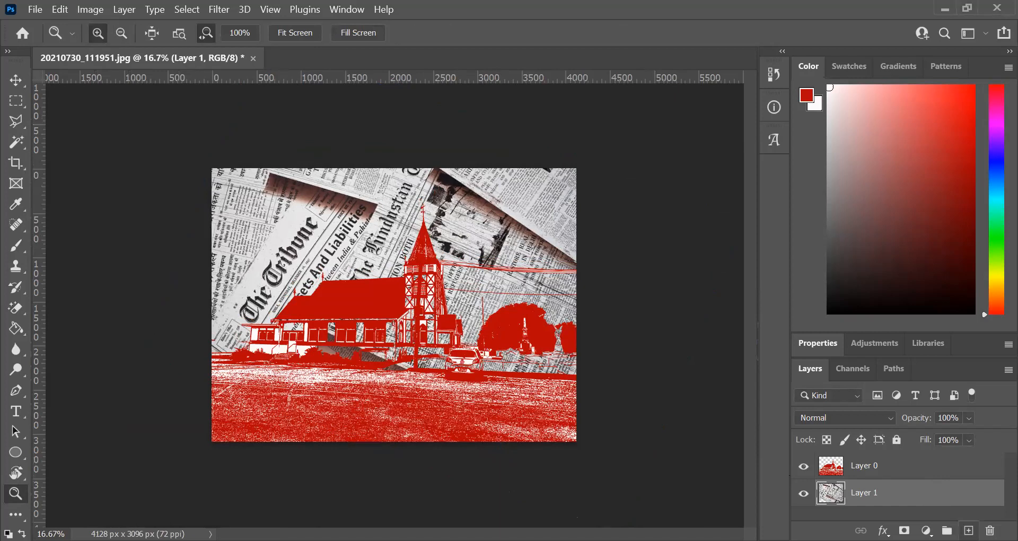
pyautogui.click(968, 530)
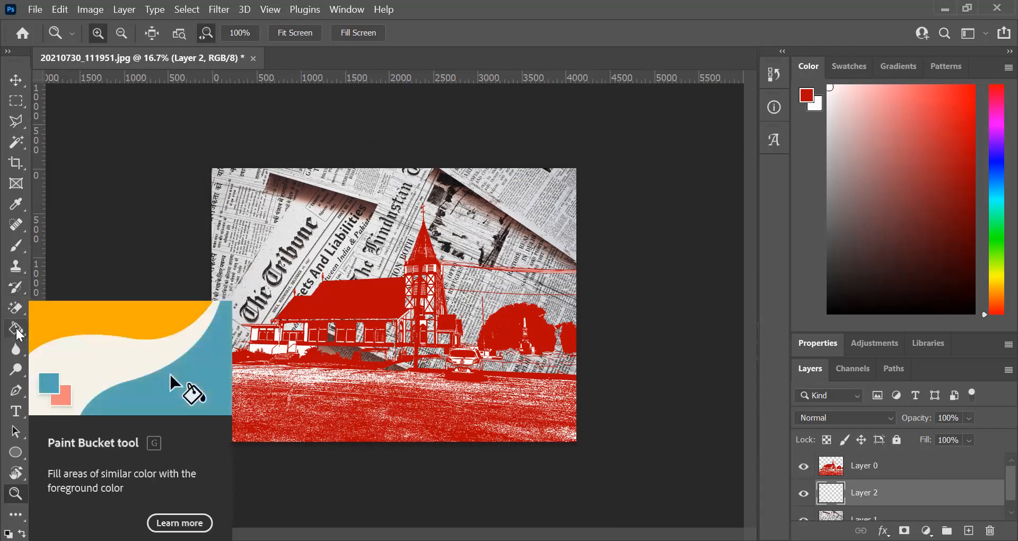
pyautogui.moveTo(19, 334); pyautogui.dragTo(33, 365)
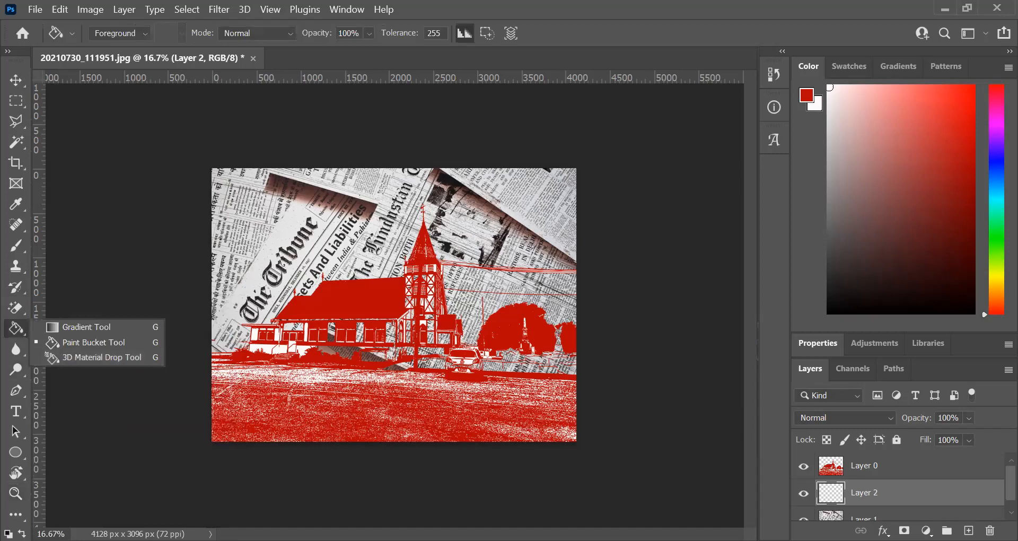
pyautogui.press('x')
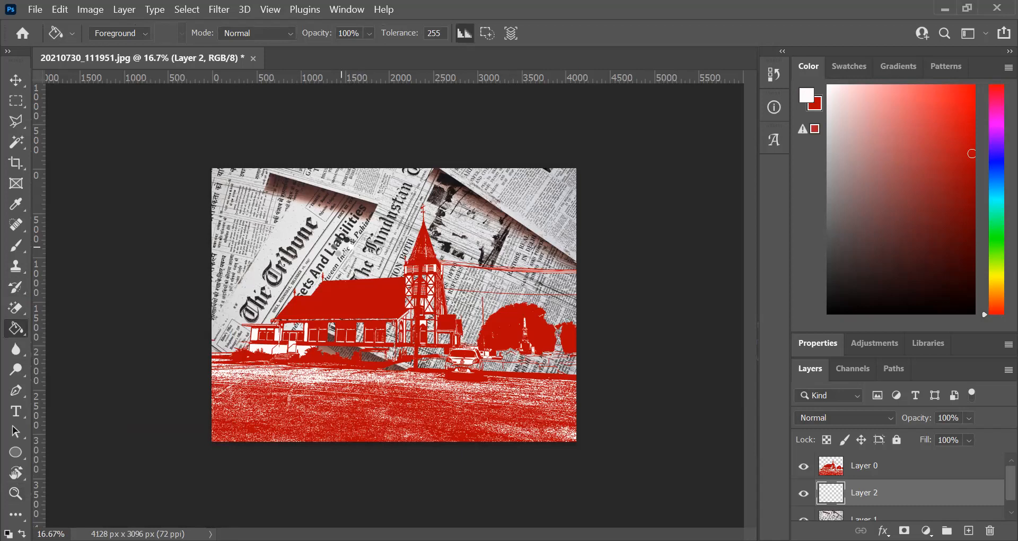
pyautogui.click(342, 249)
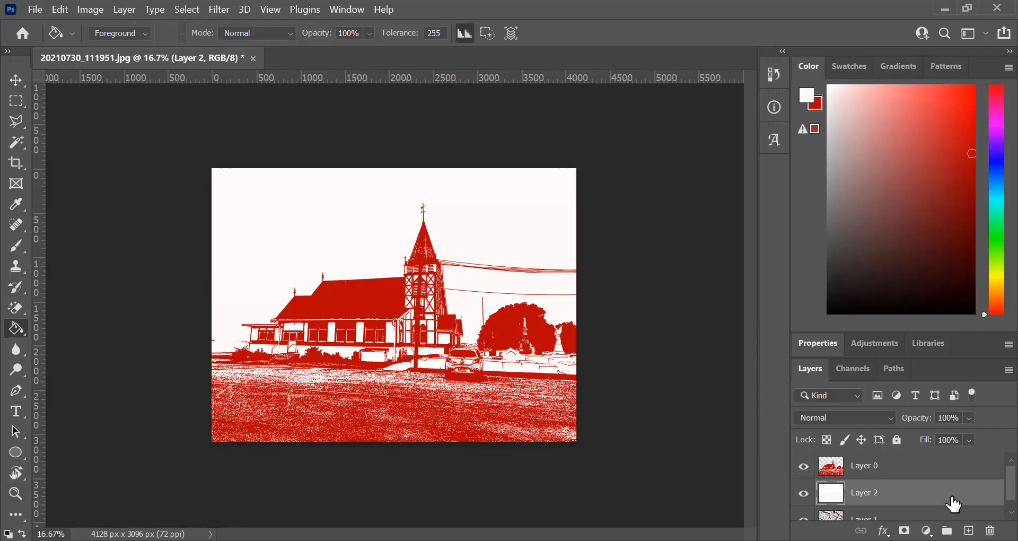
# - Duplicate the white layer and set the copy's opacity to 62%
pyautogui.doubleClick(807, 67)
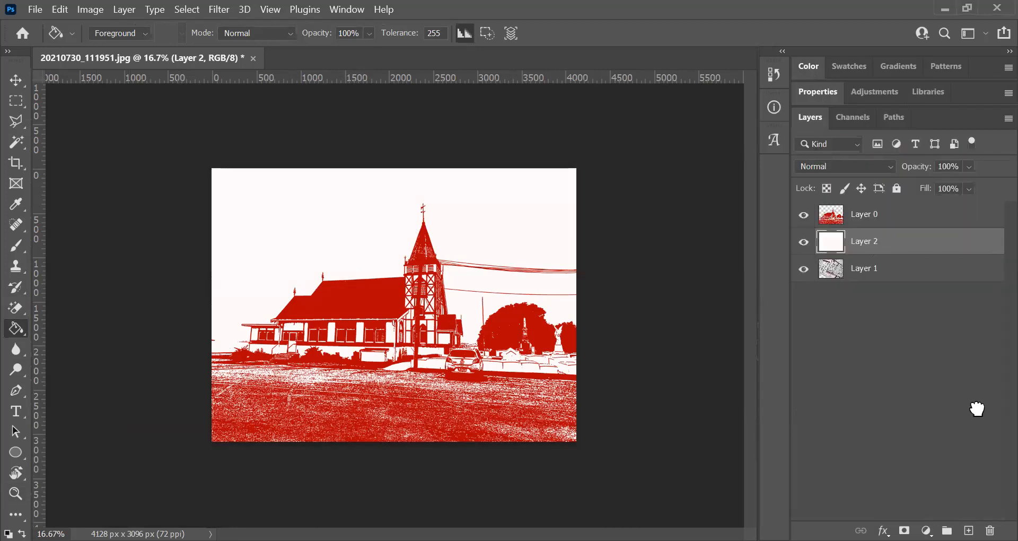
pyautogui.hotkey('ctrl', 'j')
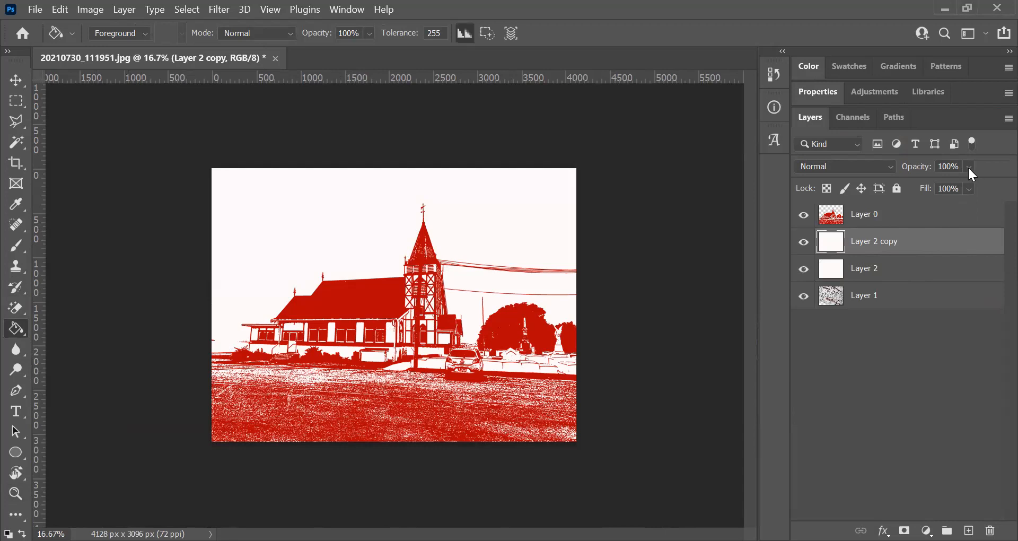
pyautogui.moveTo(968, 165); pyautogui.dragTo(951, 182)
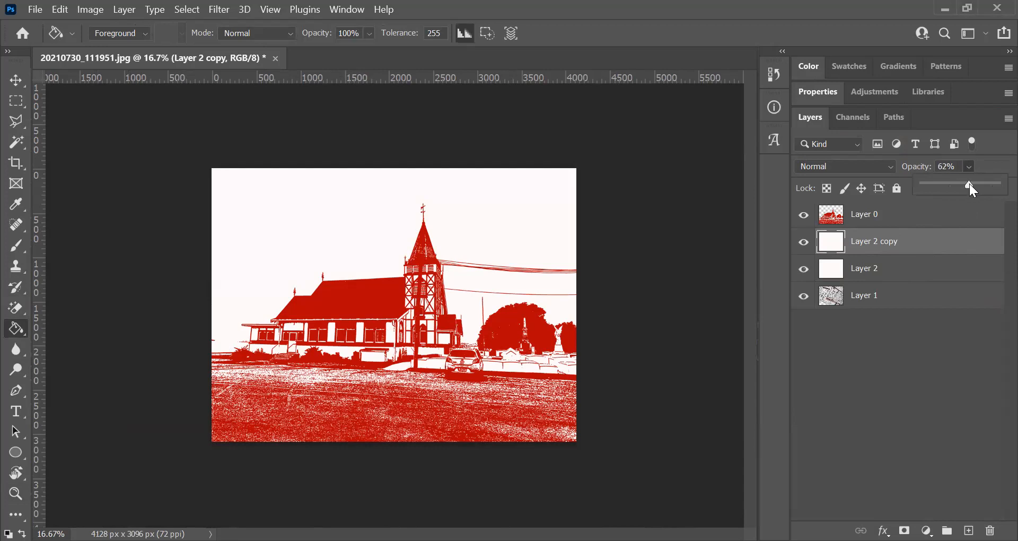
# - Set the original white layer's opacity to 60%, and make the white copy above it the active layer
pyautogui.click(914, 267)
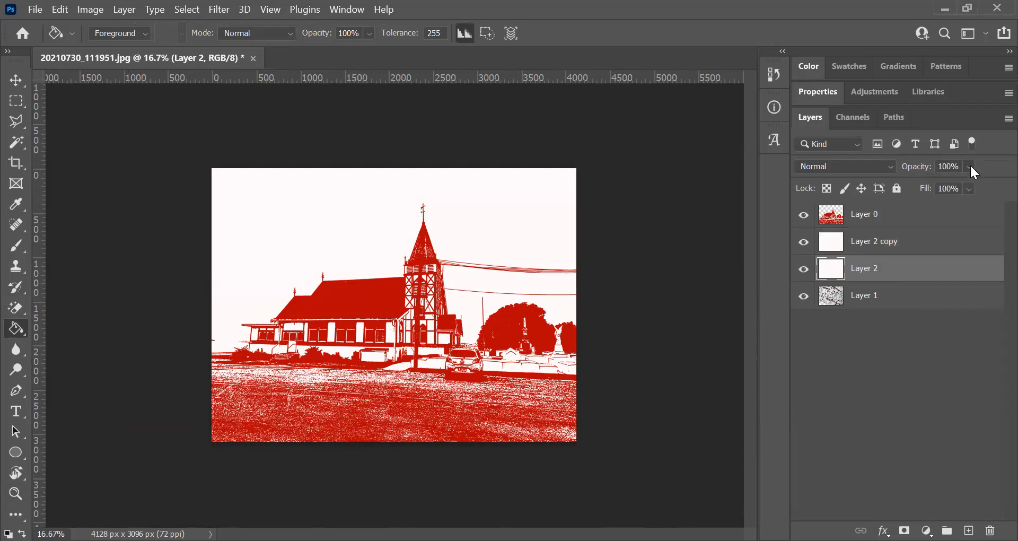
pyautogui.moveTo(969, 164); pyautogui.dragTo(959, 184)
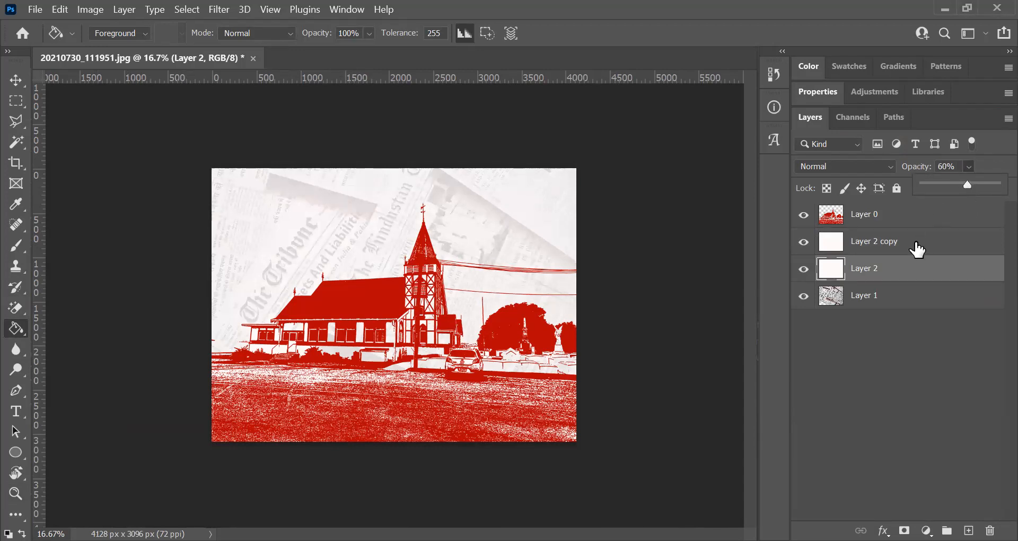
pyautogui.click(880, 243)
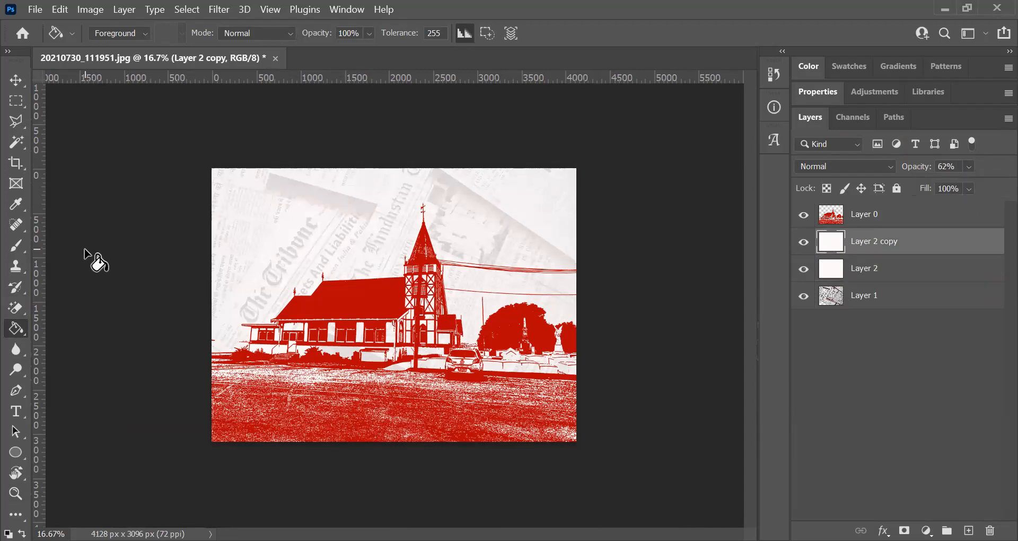
# - Select a five-sided area around The Tribune headline with the Polygonal Lasso and cut it out of the Layer 2 copy white layer
pyautogui.click(16, 123)
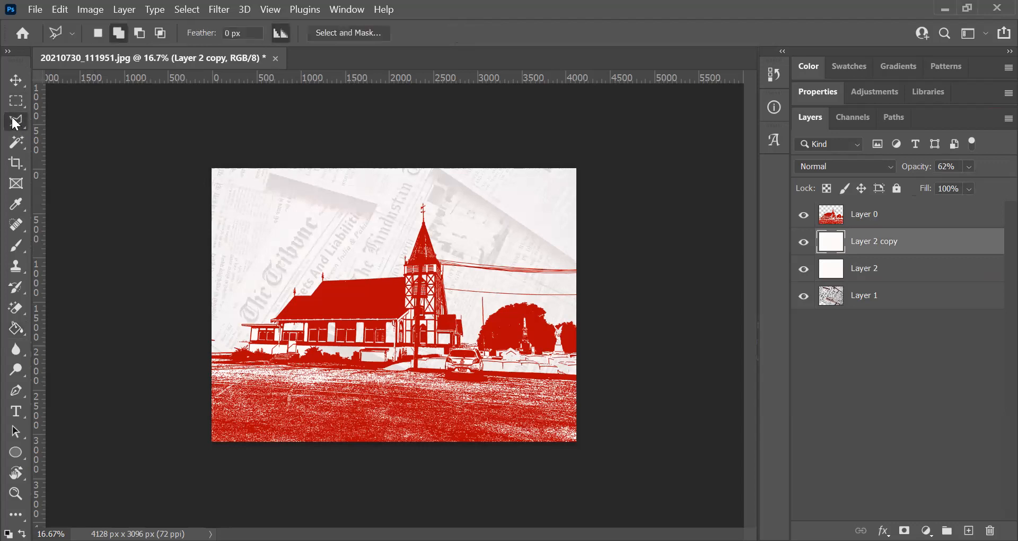
pyautogui.rightClick(16, 123)
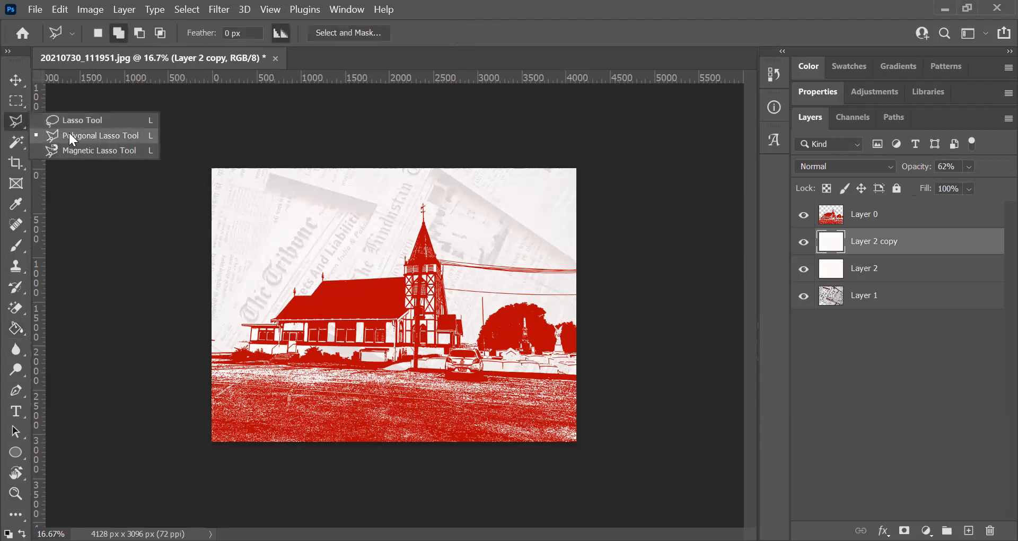
pyautogui.click(69, 132)
pyautogui.click(275, 204)
pyautogui.click(254, 248)
pyautogui.click(261, 315)
pyautogui.click(355, 318)
pyautogui.click(361, 255)
pyautogui.click(276, 204)
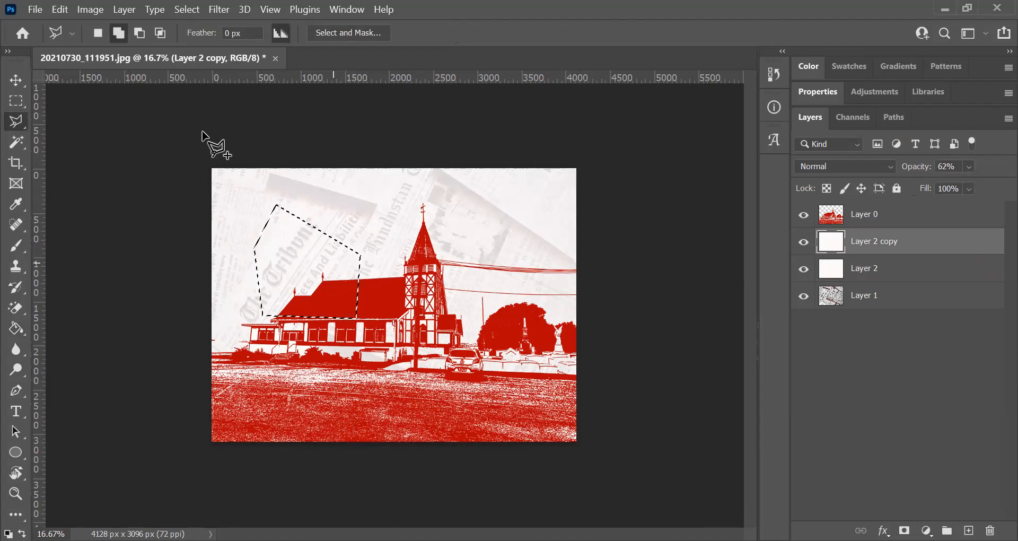
pyautogui.click(61, 9)
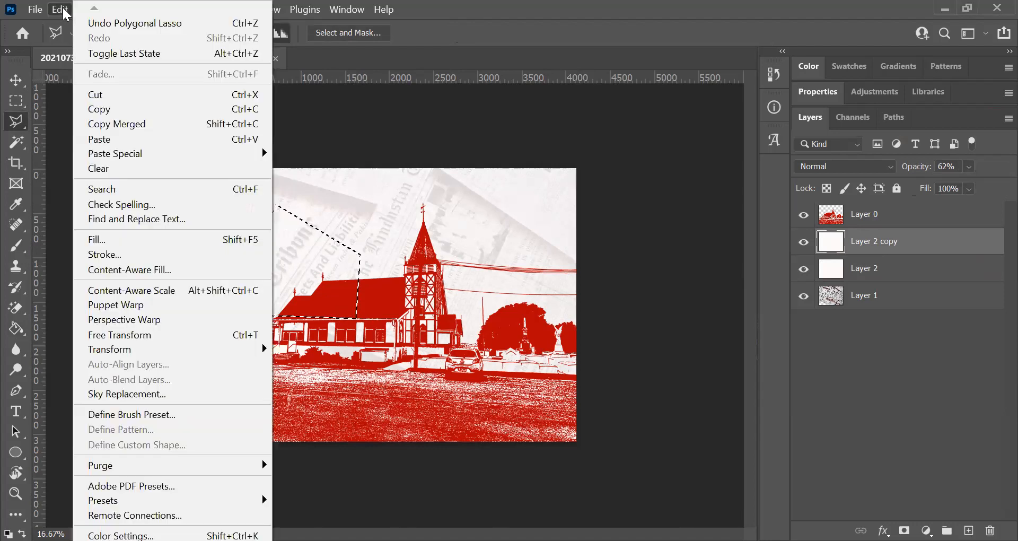
pyautogui.click(100, 95)
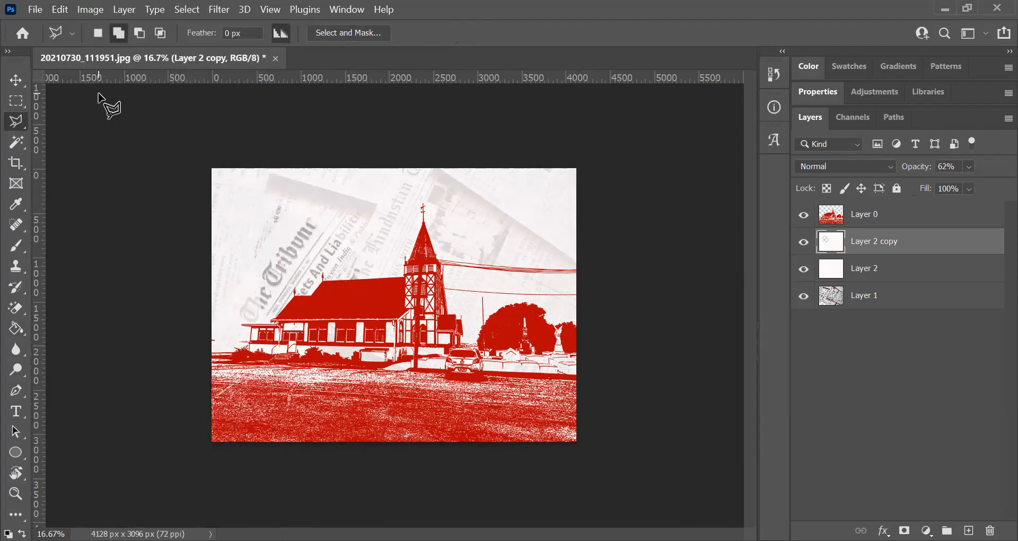
# - Cut an angular Polygonal Lasso area just right of the church steeple out of the same white layer
pyautogui.click(457, 208)
pyautogui.click(441, 245)
pyautogui.click(478, 308)
pyautogui.click(529, 250)
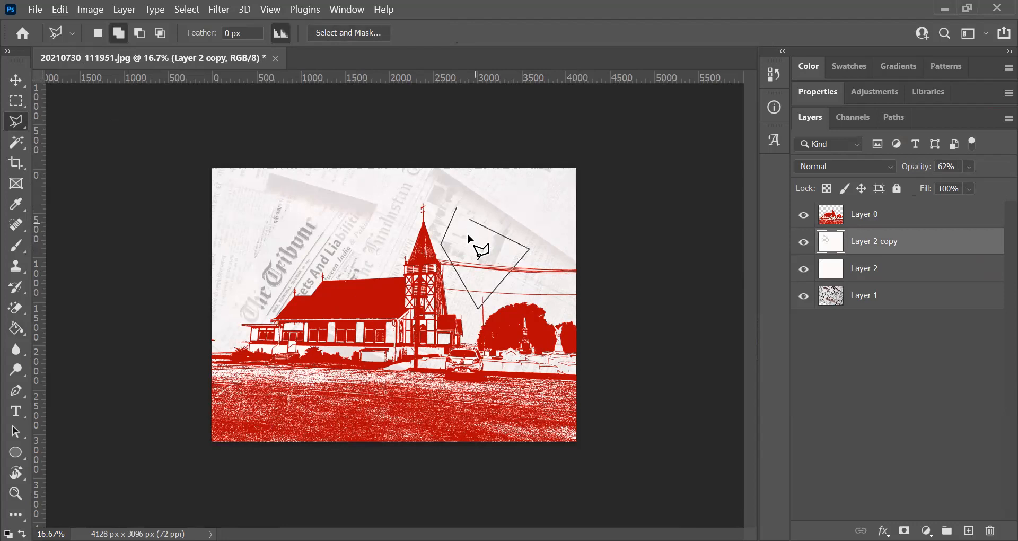
pyautogui.click(469, 250)
pyautogui.click(457, 209)
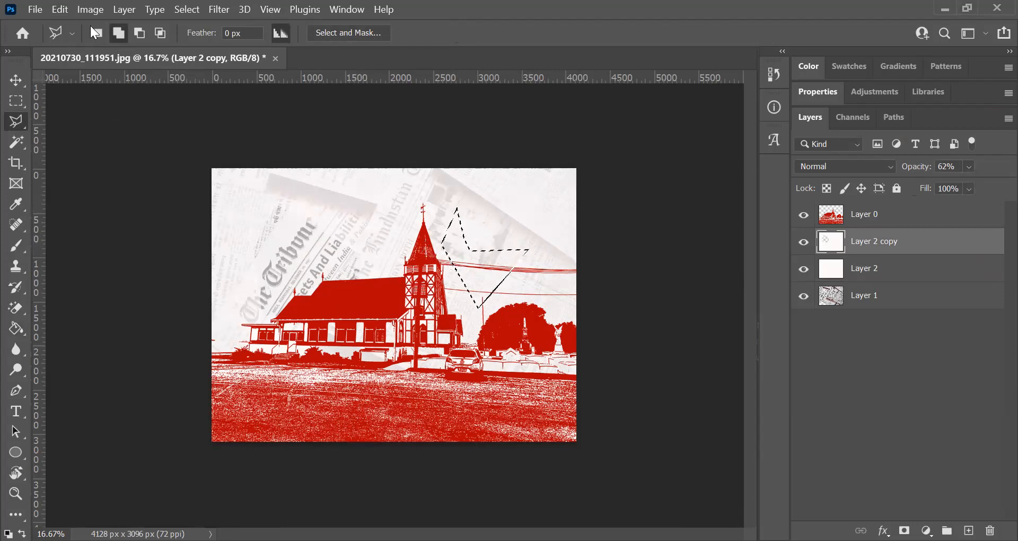
pyautogui.click(63, 8)
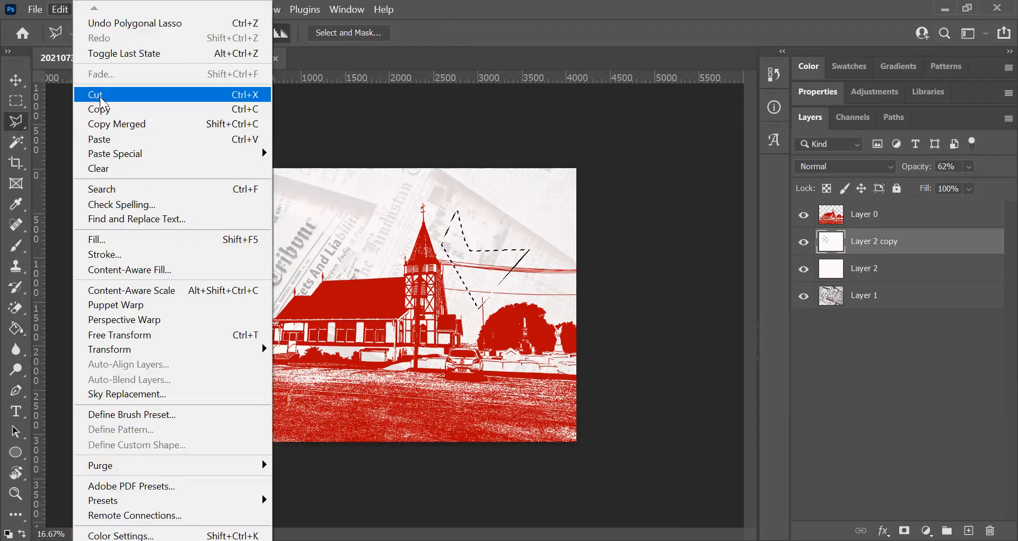
pyautogui.click(98, 95)
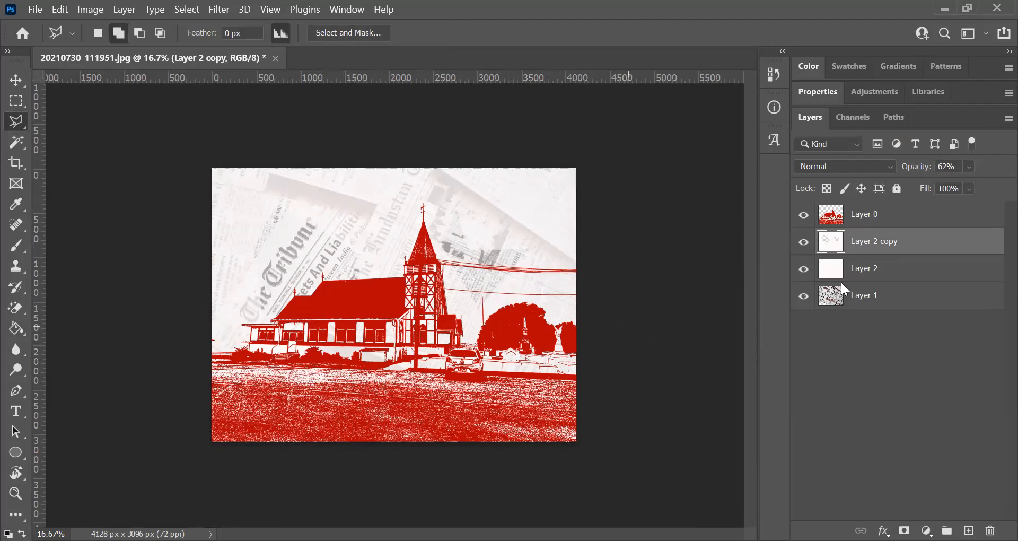
# - Erase patches of Layer 2 over the newspaper on both sides of the steeple using a soft 480 px Eraser brush
pyautogui.click(913, 274)
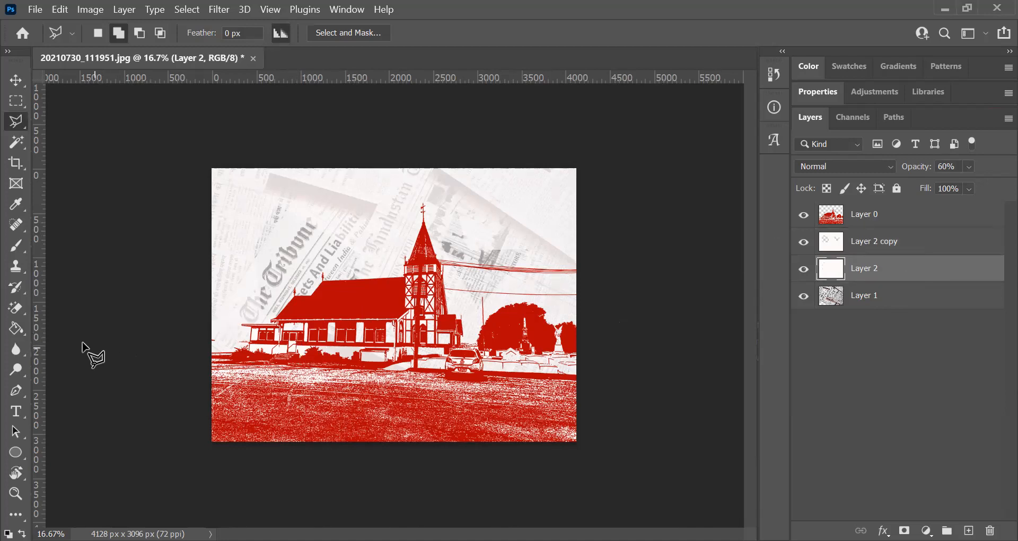
pyautogui.click(16, 310)
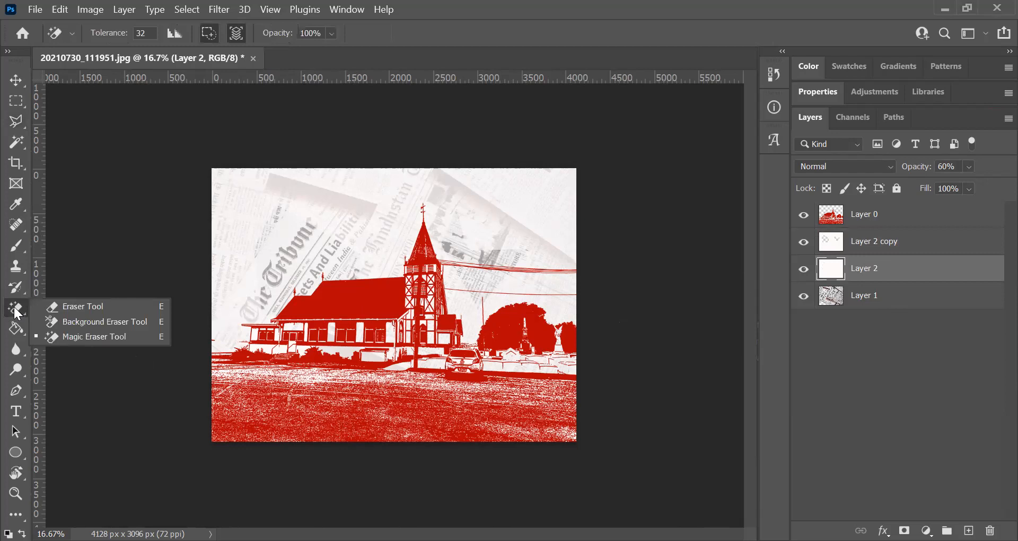
pyautogui.click(87, 308)
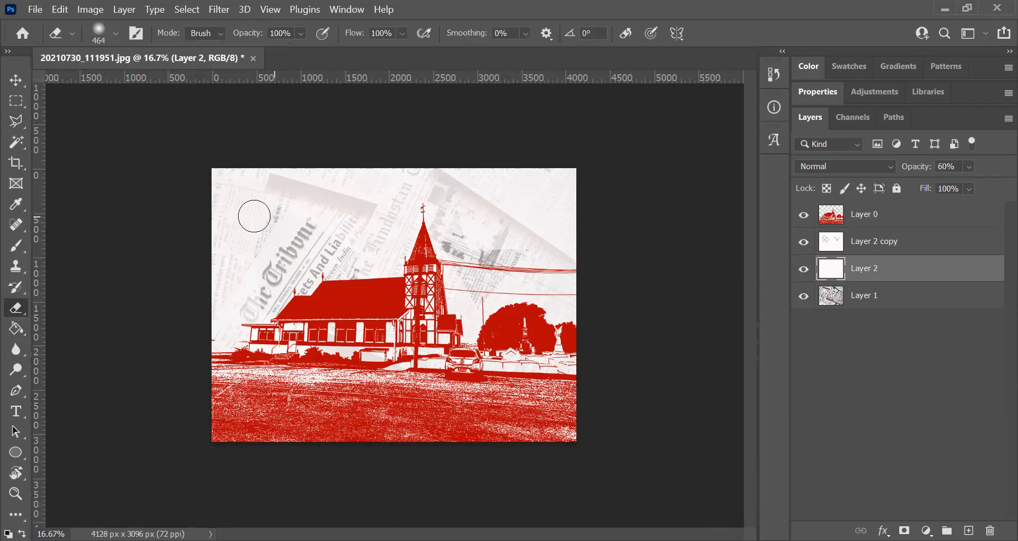
pyautogui.click(116, 33)
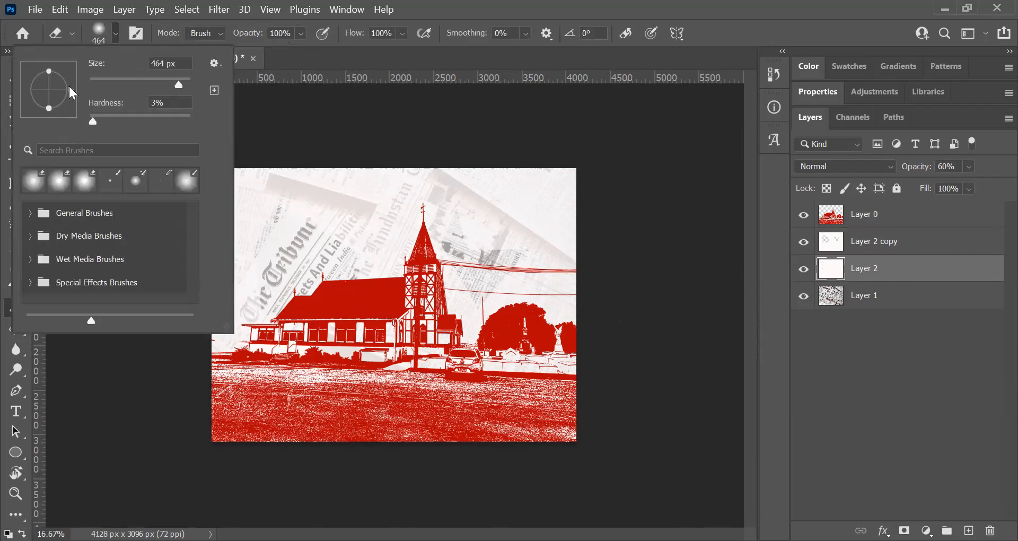
pyautogui.moveTo(177, 81)
pyautogui.mouseDown()
pyautogui.moveTo(159, 83)
pyautogui.moveTo(179, 82)
pyautogui.mouseUp()
pyautogui.moveTo(91, 118)
pyautogui.mouseDown()
pyautogui.moveTo(206, 119)
pyautogui.moveTo(150, 109)
pyautogui.moveTo(93, 119)
pyautogui.mouseUp()
pyautogui.press('Return')
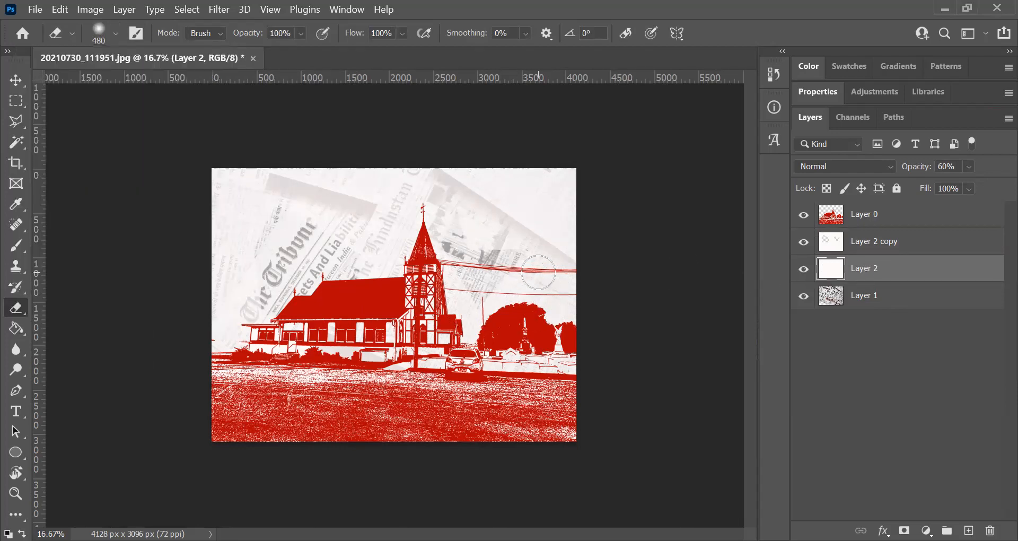
pyautogui.moveTo(457, 250)
pyautogui.mouseDown()
pyautogui.moveTo(459, 325)
pyautogui.moveTo(439, 312)
pyautogui.mouseUp()
pyautogui.moveTo(281, 281)
pyautogui.mouseDown()
pyautogui.moveTo(389, 243)
pyautogui.moveTo(382, 266)
pyautogui.moveTo(319, 216)
pyautogui.moveTo(264, 221)
pyautogui.mouseUp()
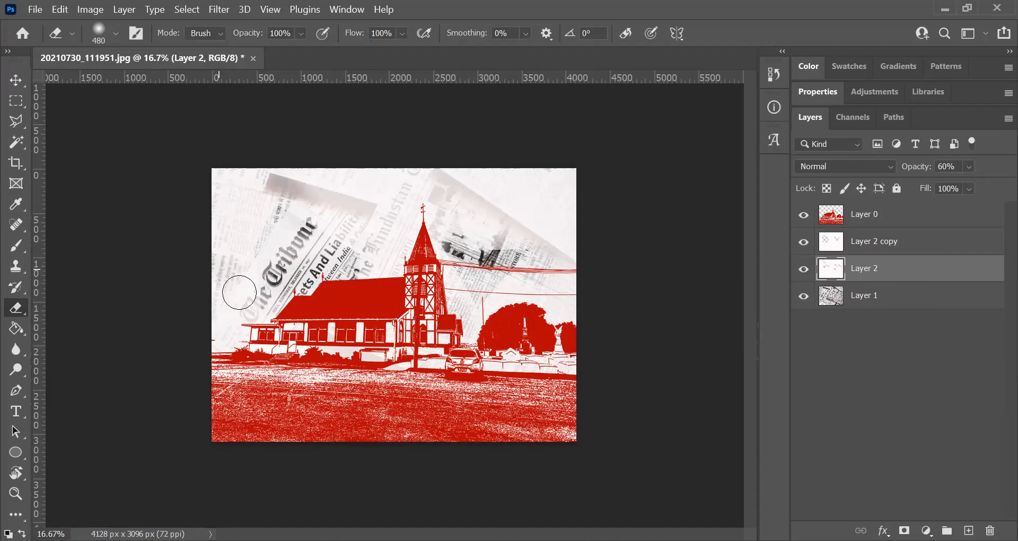
pyautogui.moveTo(581, 193); pyautogui.dragTo(563, 180)
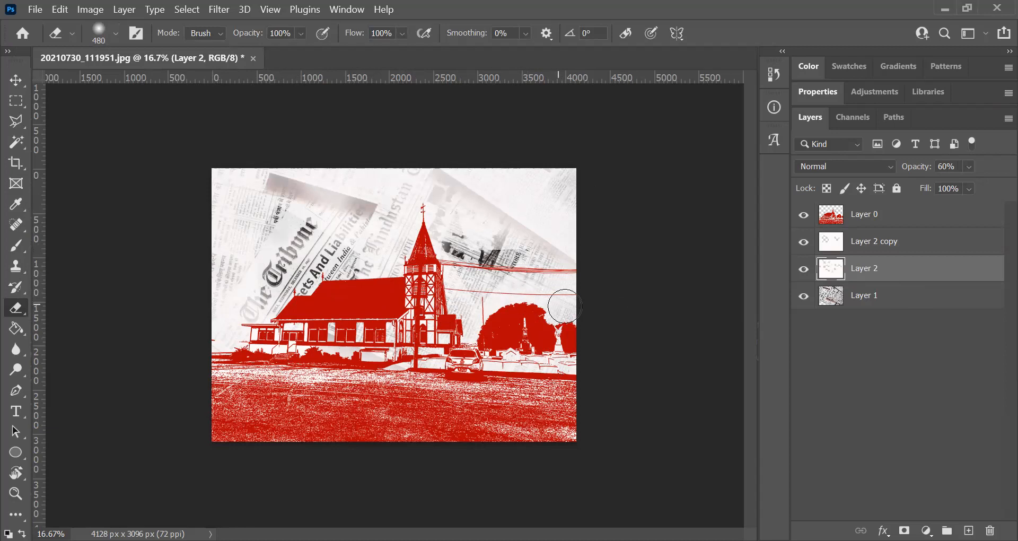
# - Set the opacity of Layer 2 copy to 45% and of Layer 2 to 65%
pyautogui.click(938, 245)
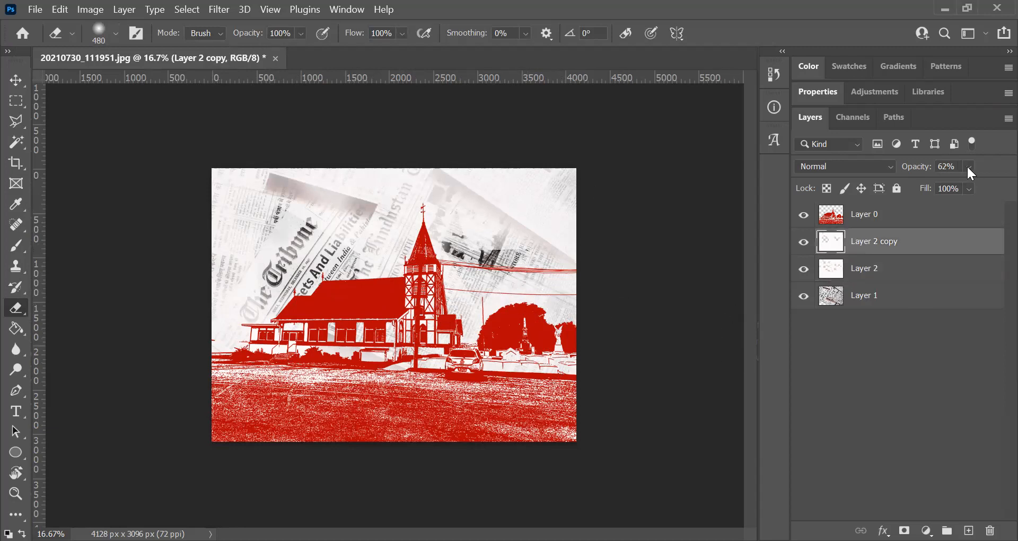
pyautogui.click(966, 165)
pyautogui.moveTo(974, 181)
pyautogui.mouseDown()
pyautogui.moveTo(992, 183)
pyautogui.moveTo(968, 188)
pyautogui.mouseUp()
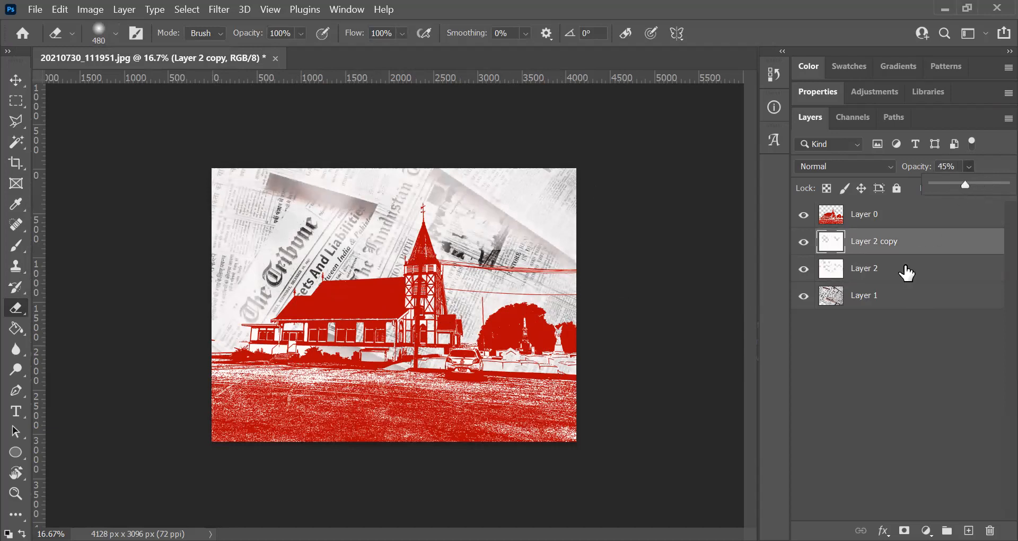
pyautogui.click(906, 272)
pyautogui.click(968, 165)
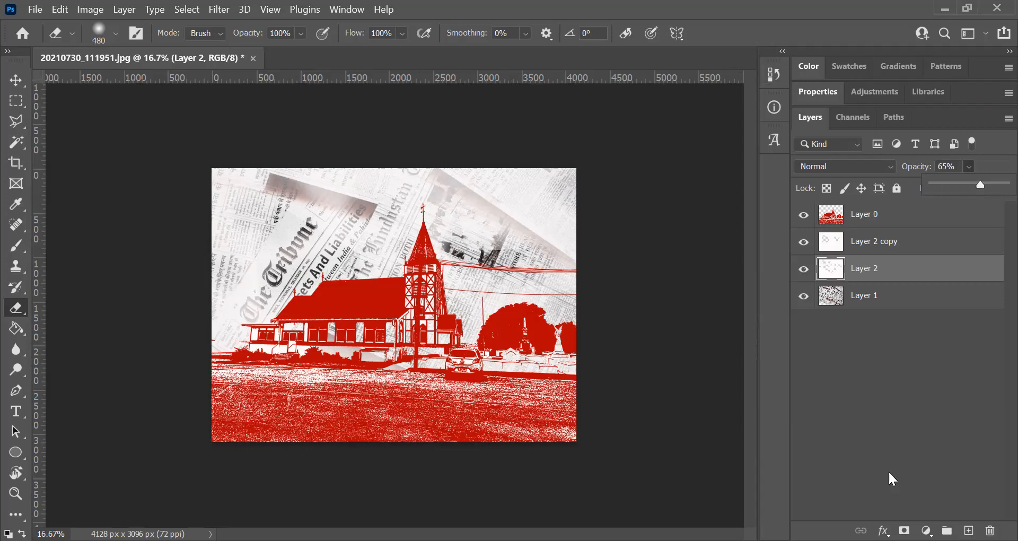
# - Flatten the image into a single layer and select the entire canvas
pyautogui.click(124, 11)
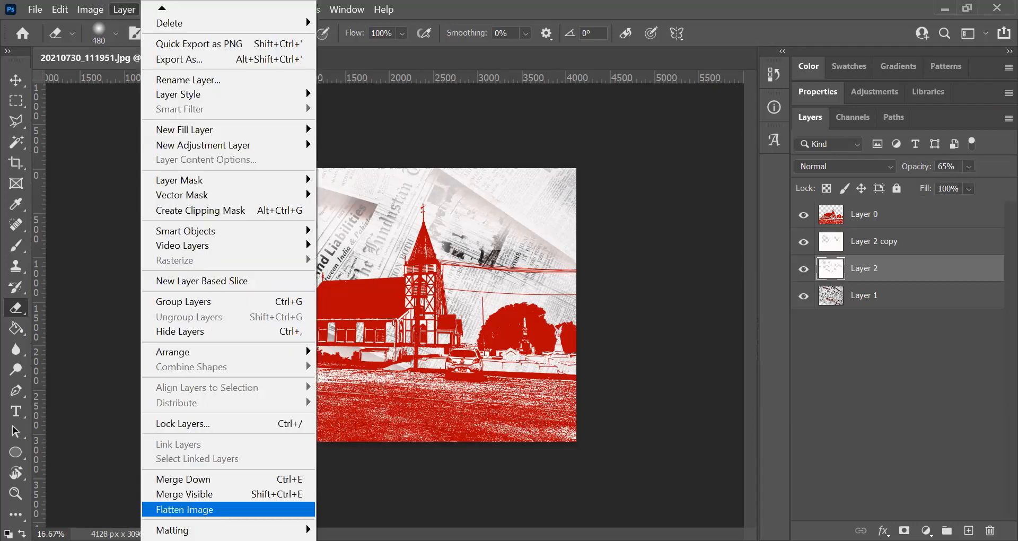
pyautogui.click(175, 509)
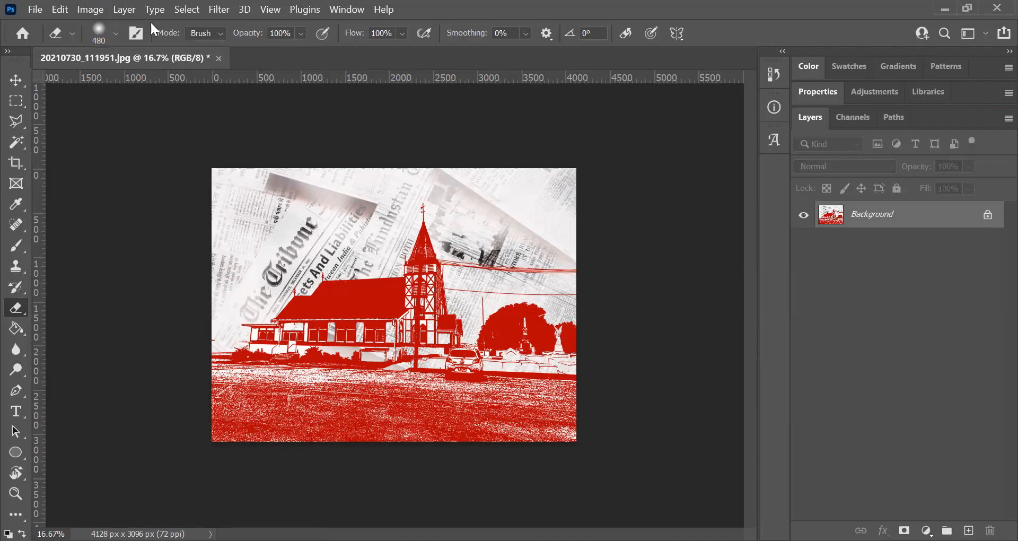
pyautogui.click(187, 10)
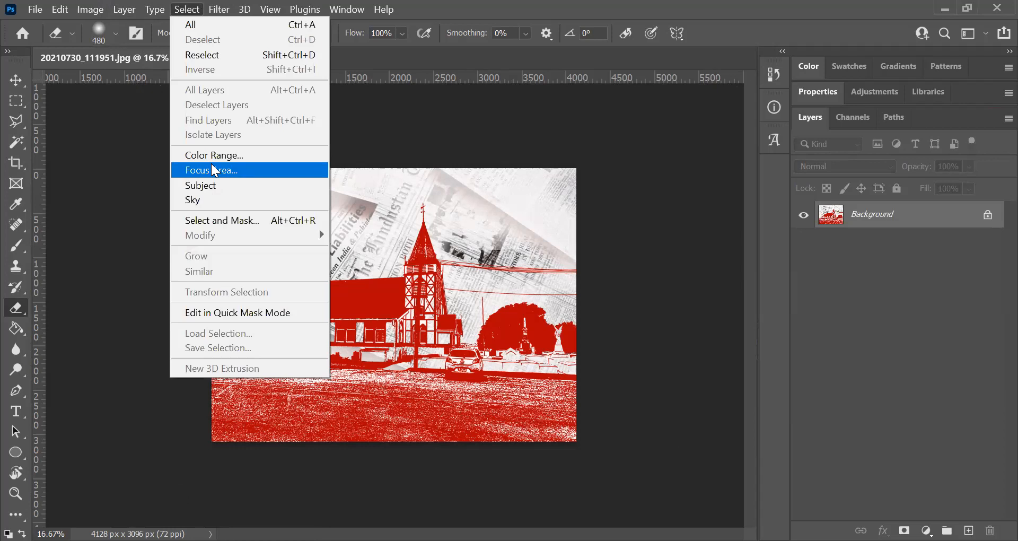
pyautogui.click(192, 25)
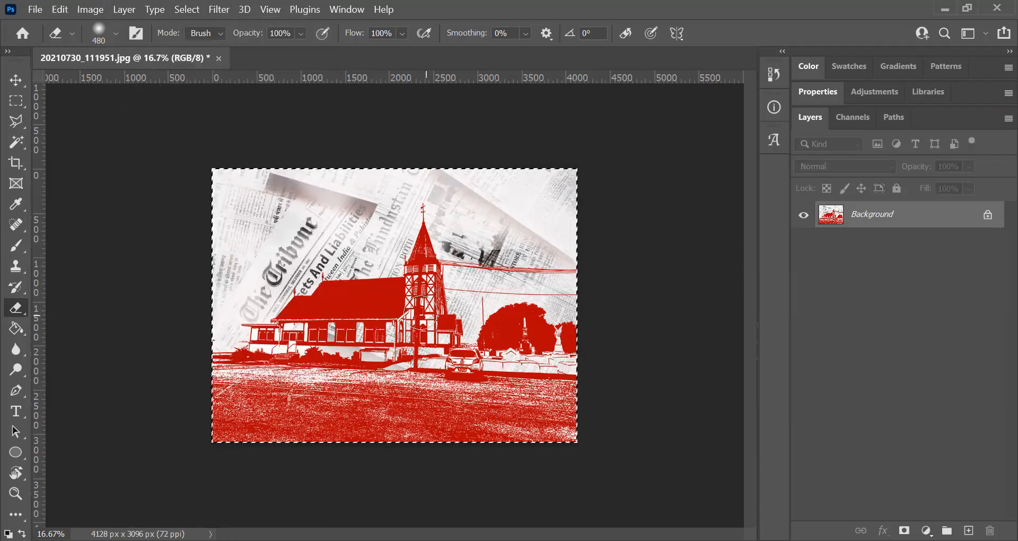